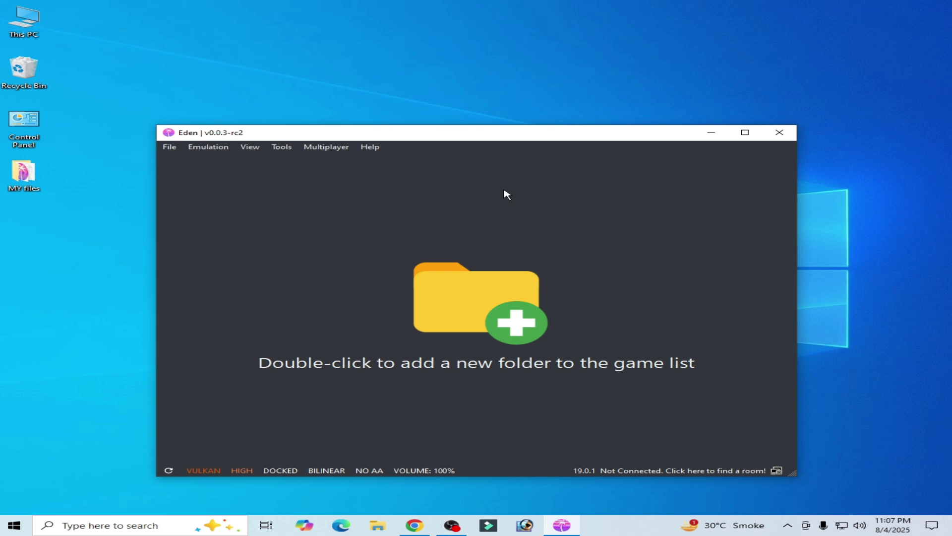
Open the File > Open Eden Folders submenu listing Root Data, NAND, SDMC, Mod and Log
{"action": "left_click_drag", "start_coordinate": [511, 138], "coordinate": [524, 124]}
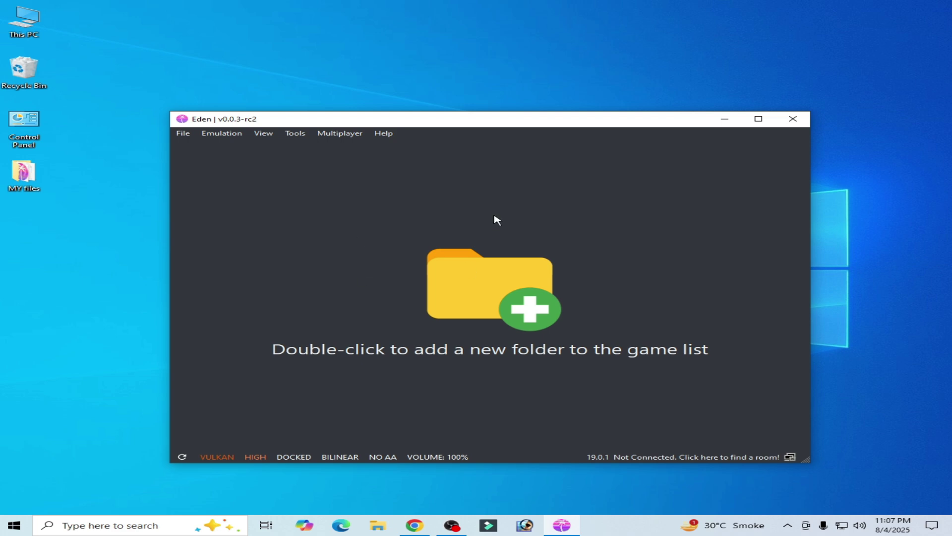
{"action": "left_click", "coordinate": [185, 134]}
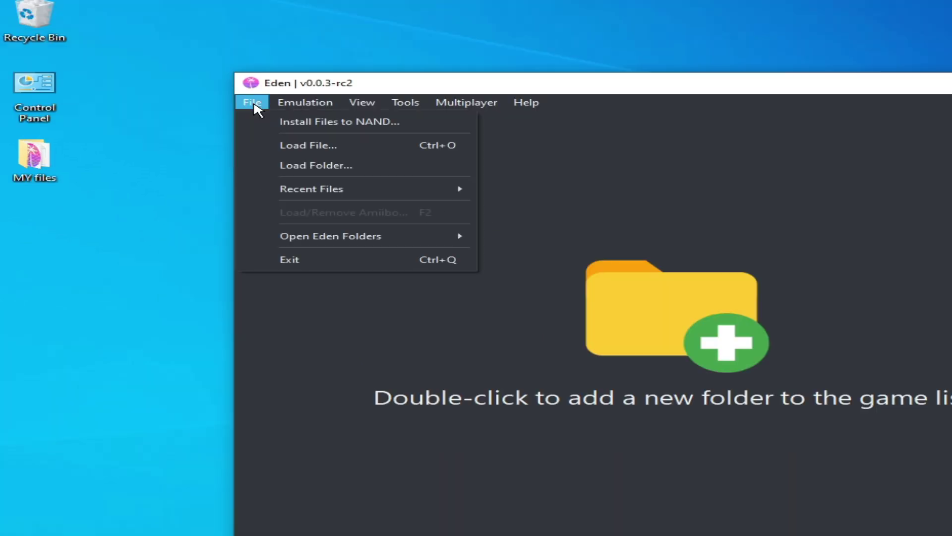
{"action": "mouse_move", "coordinate": [353, 237]}
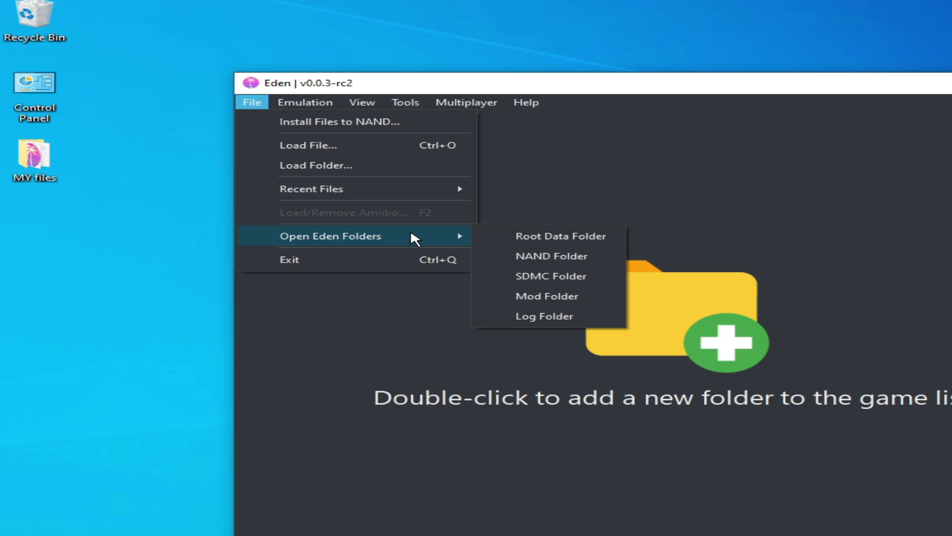
{"action": "left_click", "coordinate": [549, 237]}
{"action": "left_click", "coordinate": [253, 102]}
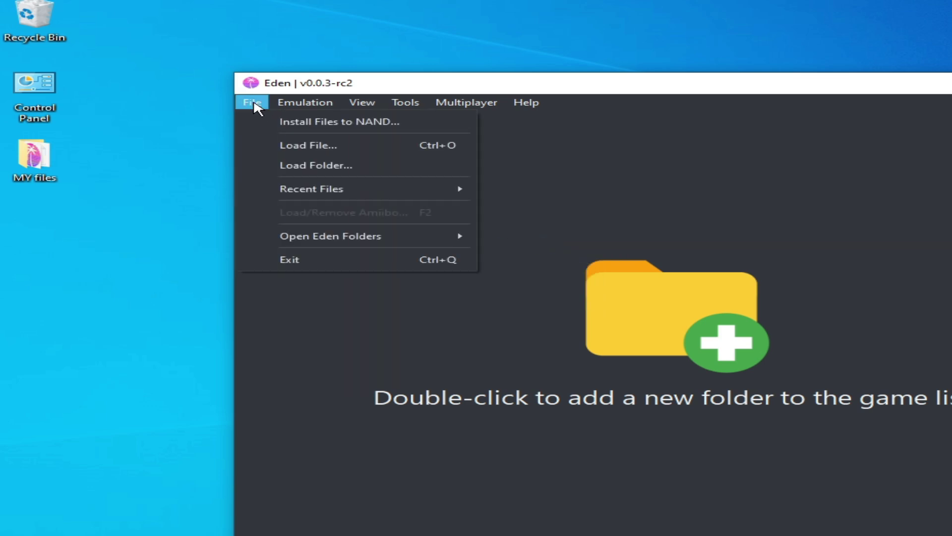
Open Eden's NAND folder in Explorer and browse Roaming\eden down to shader\nvidia
{"action": "mouse_move", "coordinate": [322, 236]}
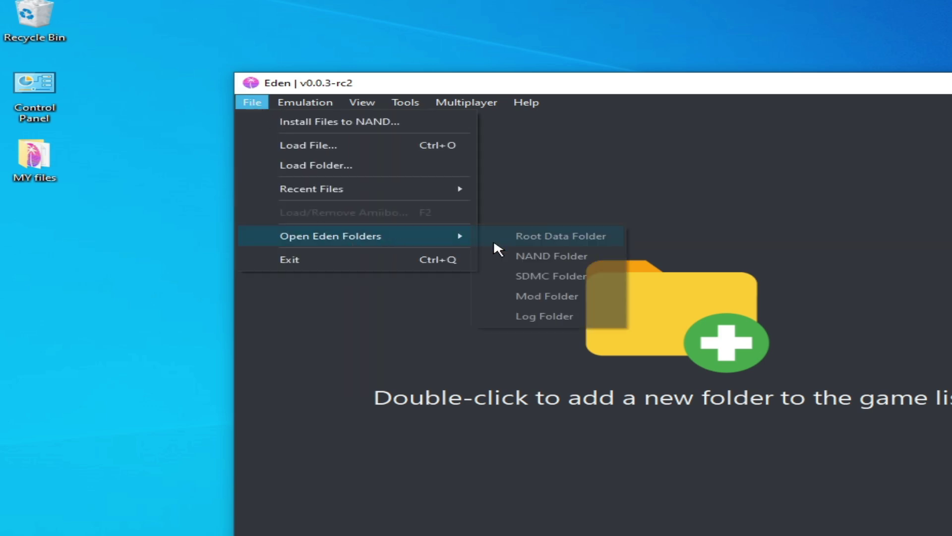
{"action": "left_click", "coordinate": [531, 257]}
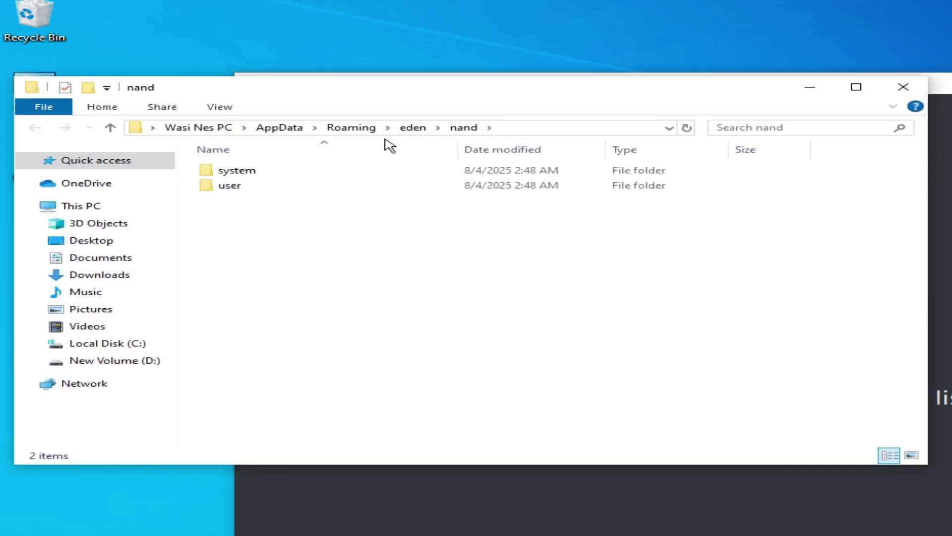
{"action": "left_click", "coordinate": [379, 134]}
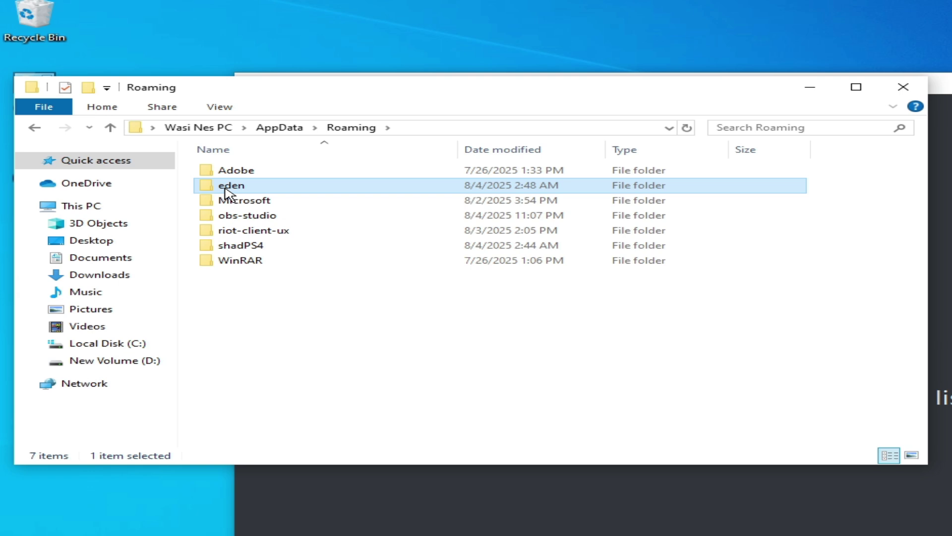
{"action": "double_click", "coordinate": [230, 187]}
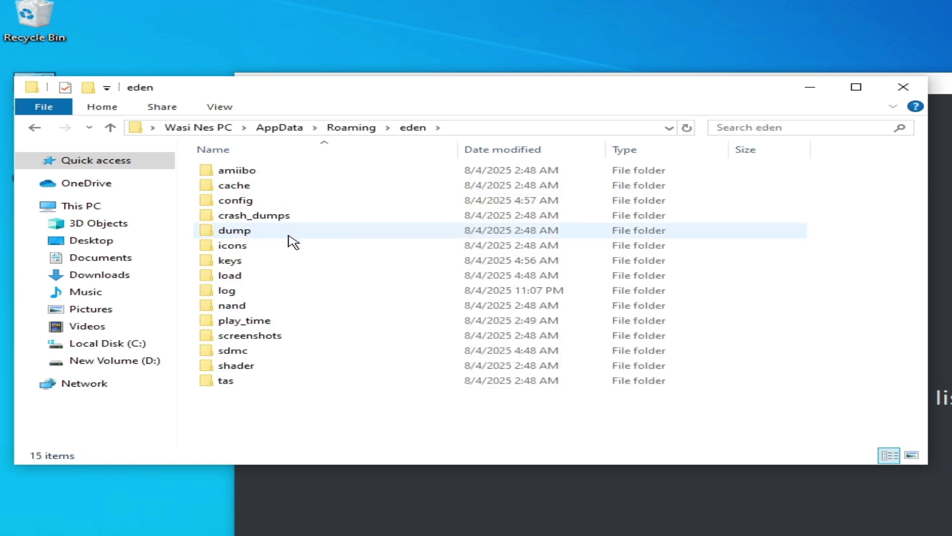
{"action": "double_click", "coordinate": [244, 365]}
{"action": "left_click", "coordinate": [268, 178]}
{"action": "double_click", "coordinate": [269, 179]}
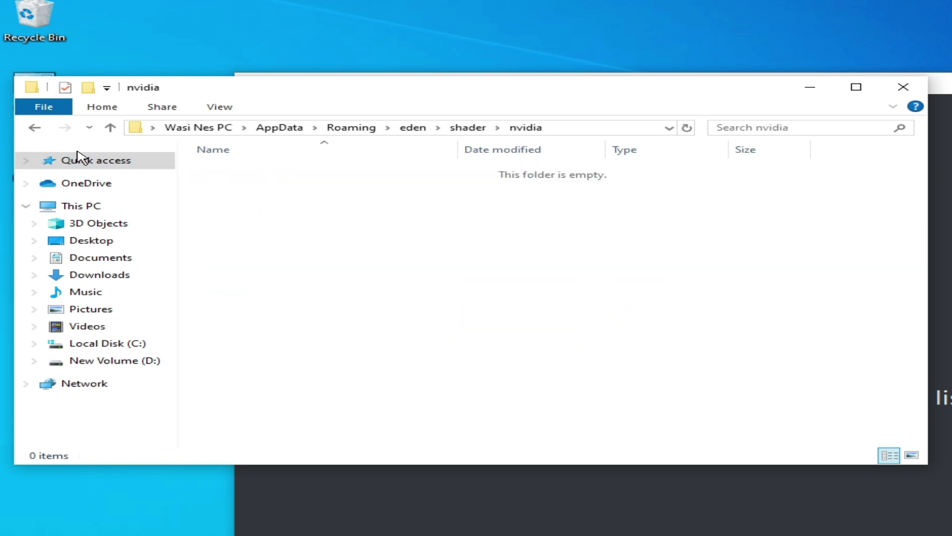
Return to the eden folder and delete the shader folder
{"action": "left_click", "coordinate": [33, 128]}
{"action": "left_click", "coordinate": [33, 128]}
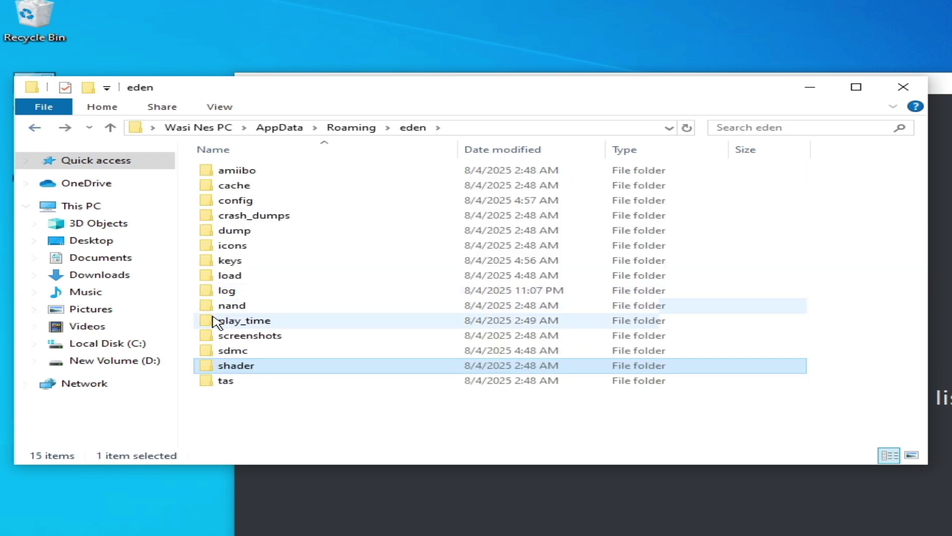
{"action": "right_click", "coordinate": [237, 369]}
{"action": "left_click", "coordinate": [288, 317]}
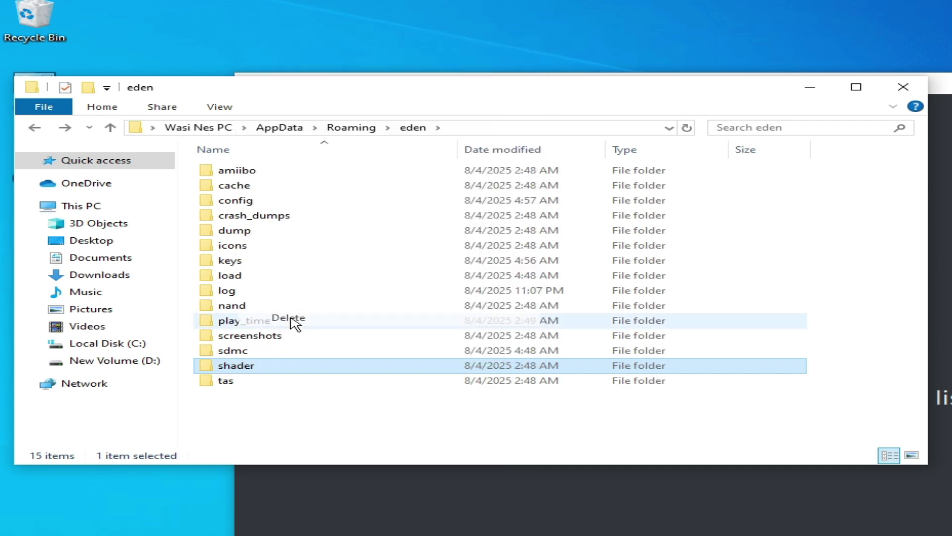
Close File Explorer, relaunch Eden from its desktop shortcut, and open the Graphics settings
{"action": "left_click", "coordinate": [896, 100]}
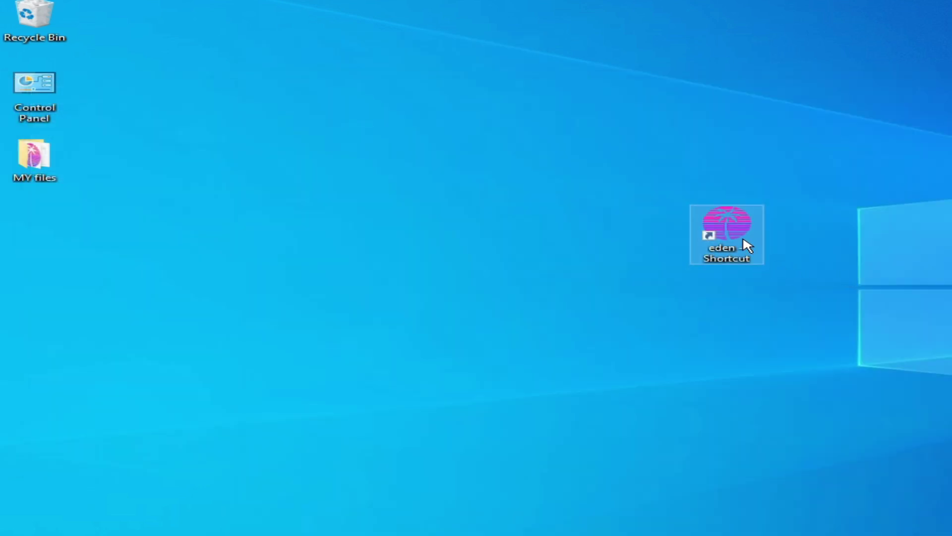
{"action": "right_click", "coordinate": [744, 244]}
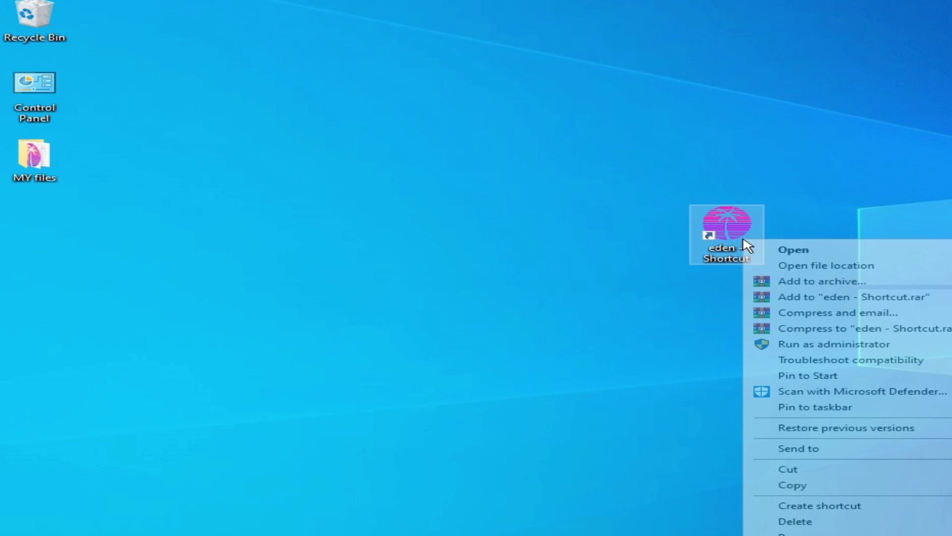
{"action": "left_click", "coordinate": [789, 251]}
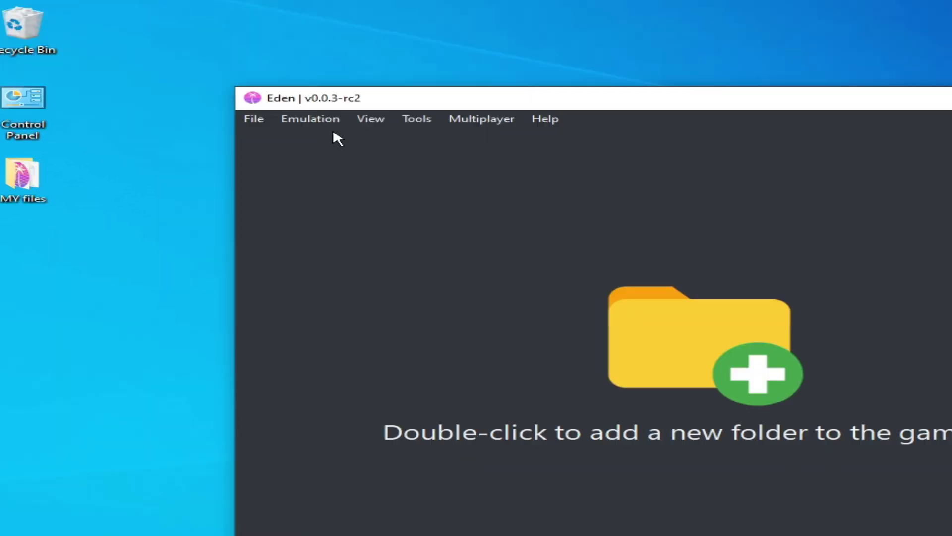
{"action": "left_click", "coordinate": [228, 134]}
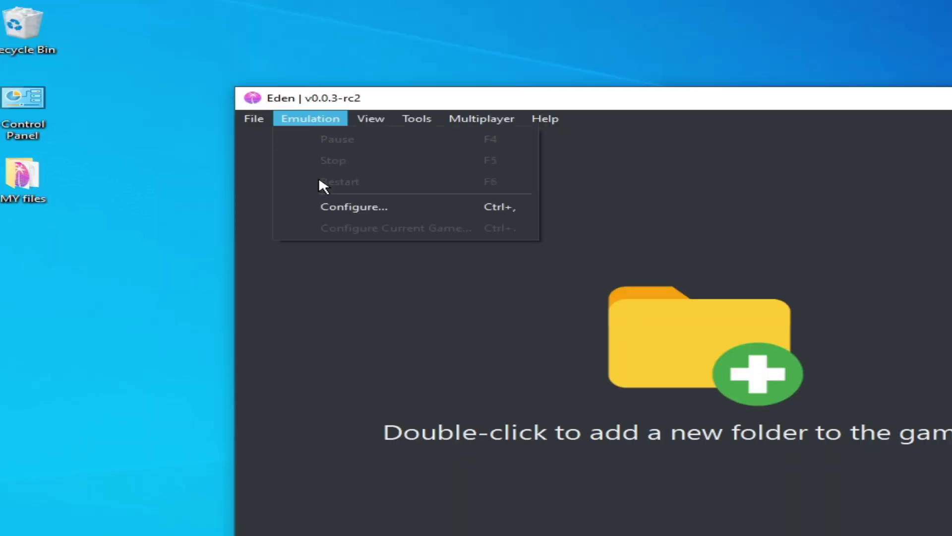
{"action": "left_click", "coordinate": [341, 207]}
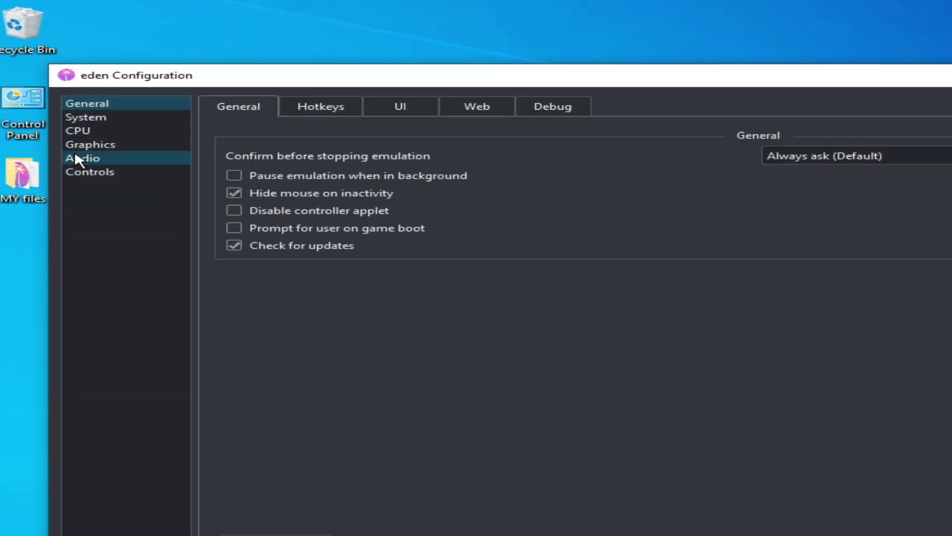
{"action": "left_click", "coordinate": [91, 145]}
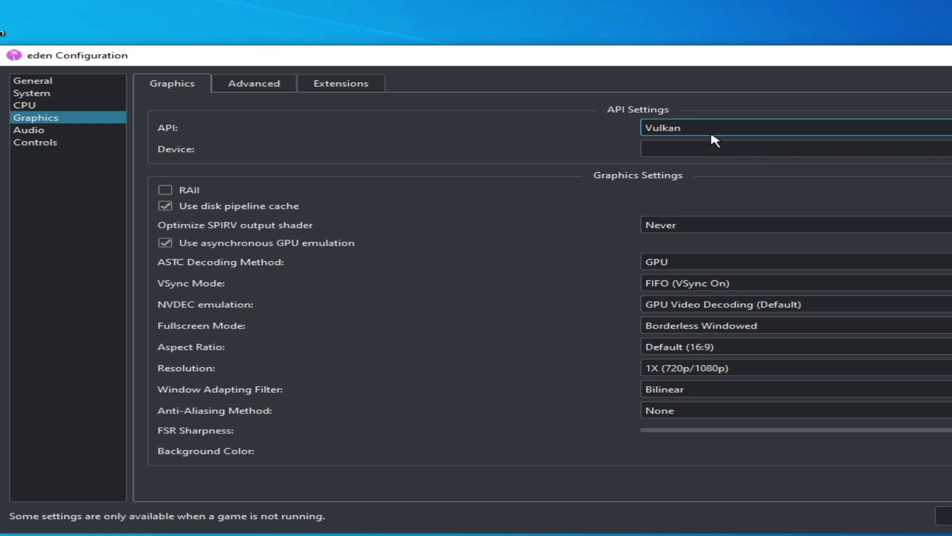
Set the graphics API to OpenGL with the GLSL shader backend and apply
{"action": "left_click", "coordinate": [724, 125]}
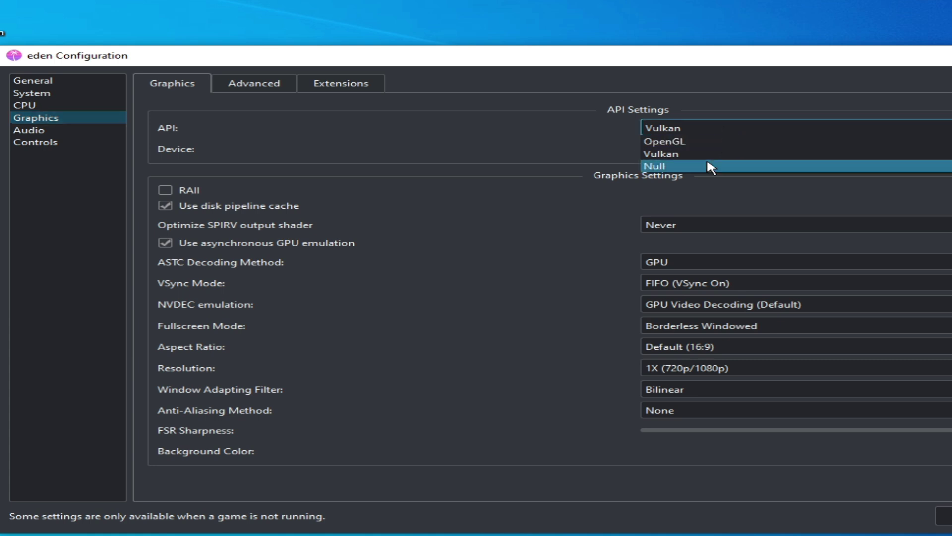
{"action": "left_click", "coordinate": [683, 143]}
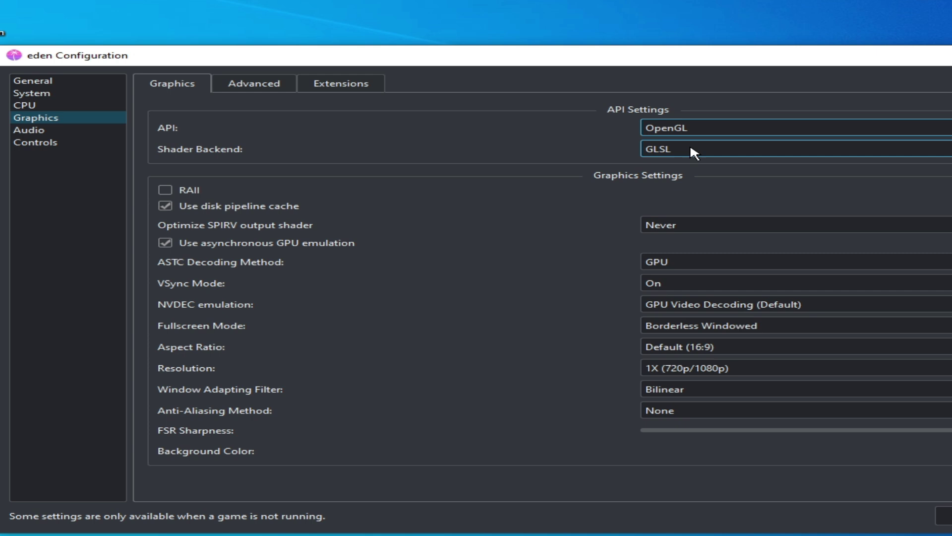
{"action": "left_click", "coordinate": [691, 151]}
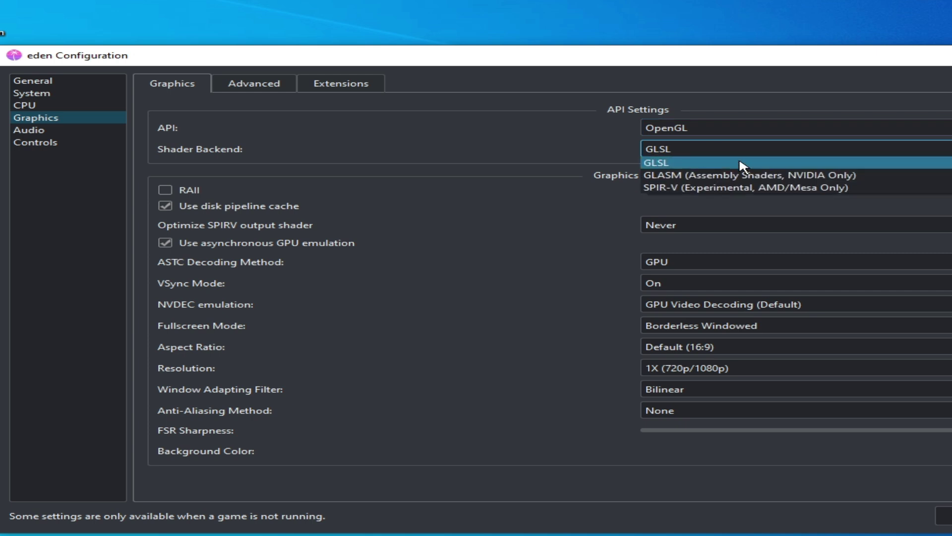
{"action": "left_click", "coordinate": [769, 177]}
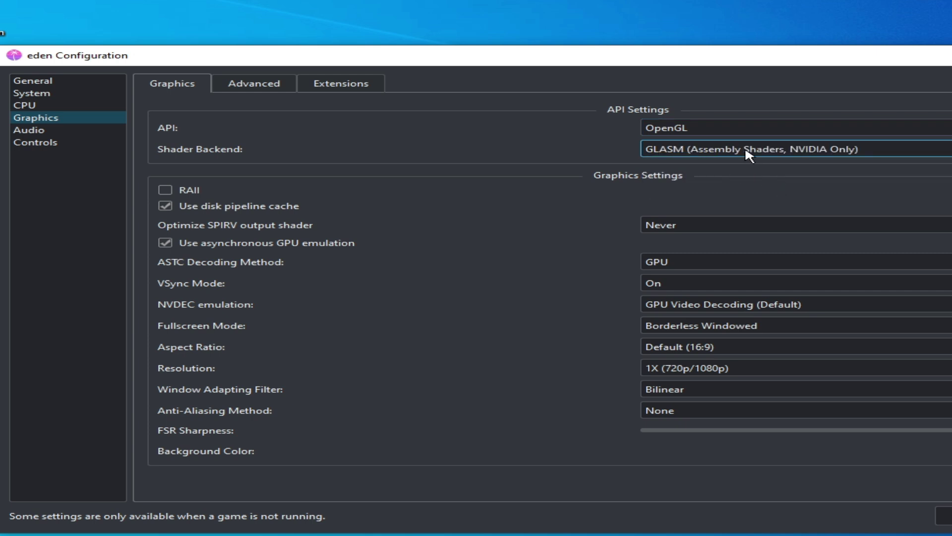
{"action": "left_click", "coordinate": [749, 151]}
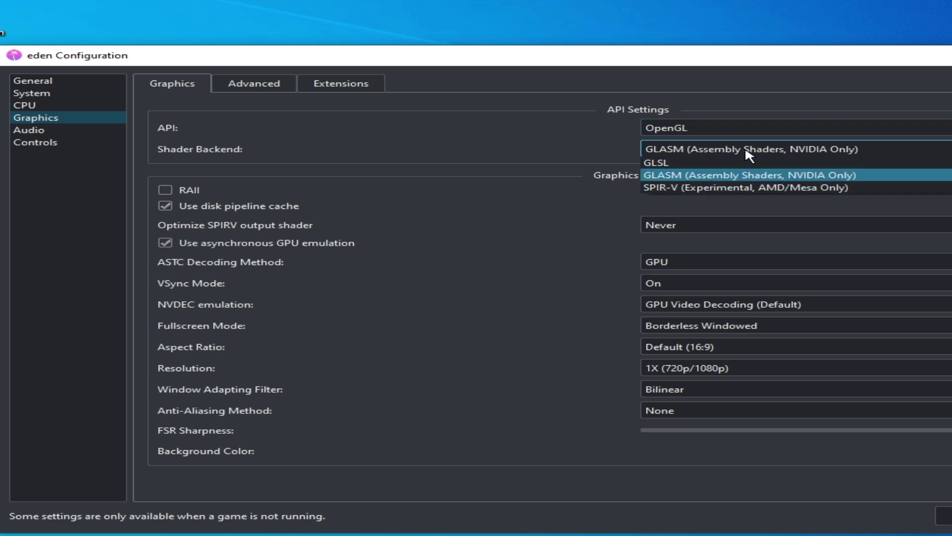
{"action": "left_click", "coordinate": [665, 164]}
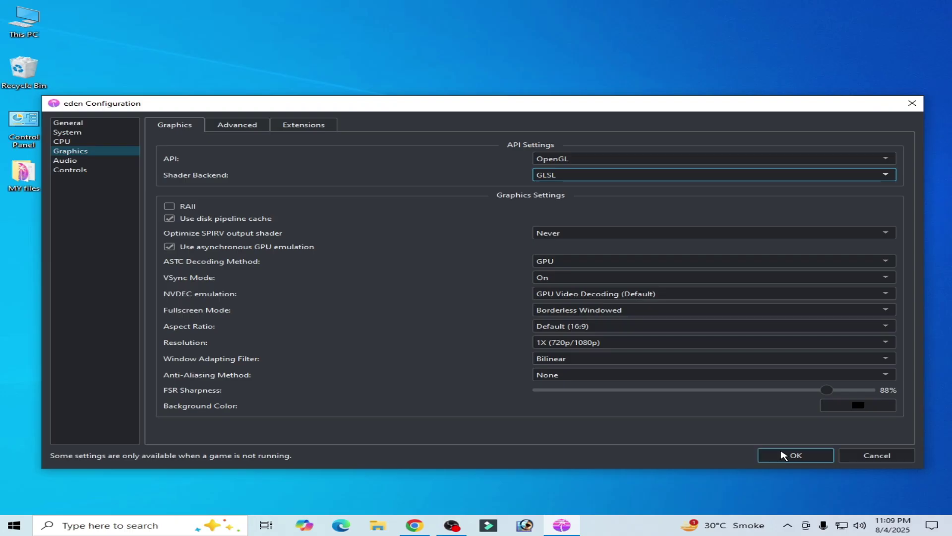
{"action": "left_click", "coordinate": [788, 454]}
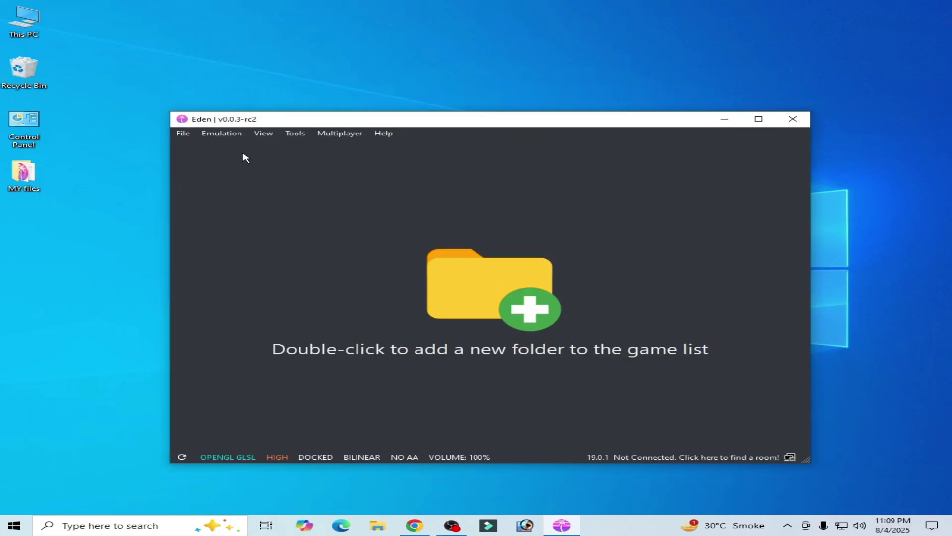
Set the API on the Graphics configuration page back to Vulkan and confirm with OK
{"action": "left_click", "coordinate": [222, 133]}
{"action": "left_click", "coordinate": [244, 193]}
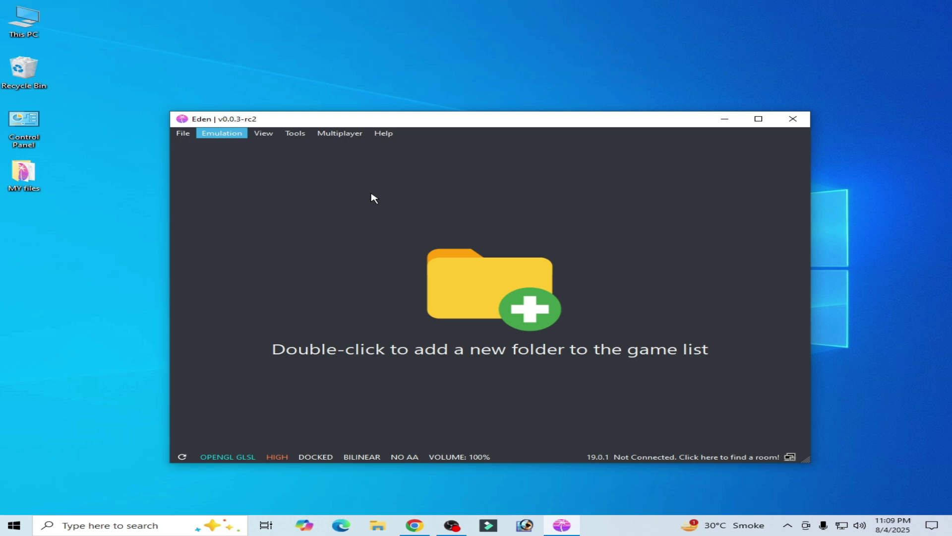
{"action": "left_click", "coordinate": [79, 152]}
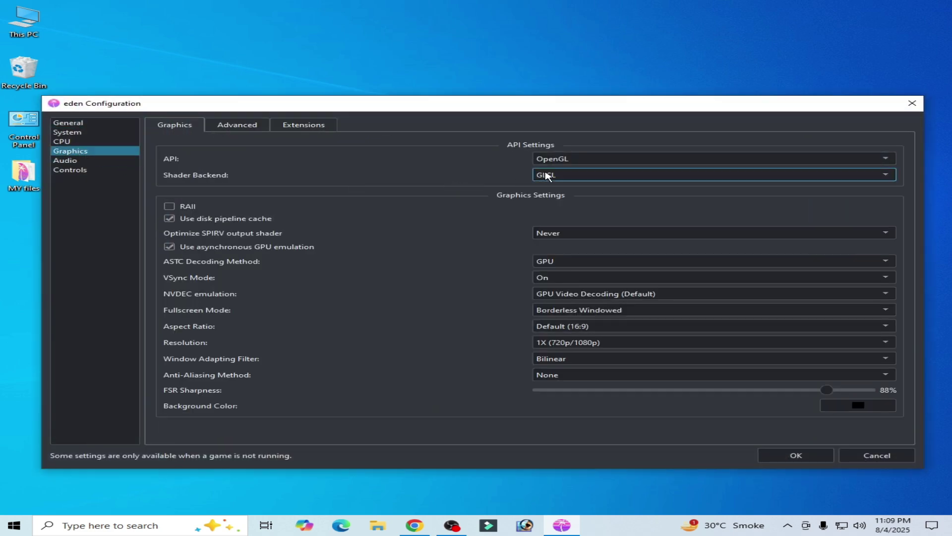
{"action": "left_click", "coordinate": [568, 160]}
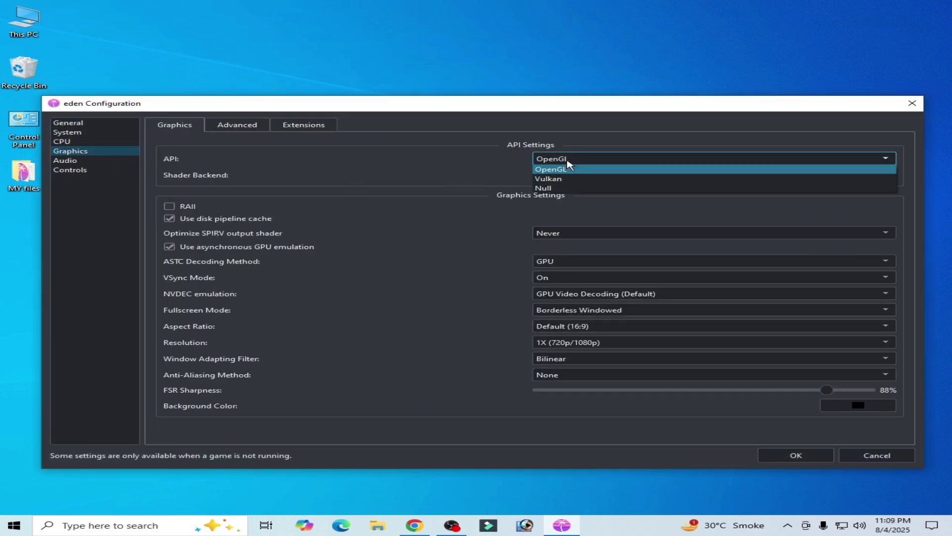
{"action": "left_click", "coordinate": [564, 179]}
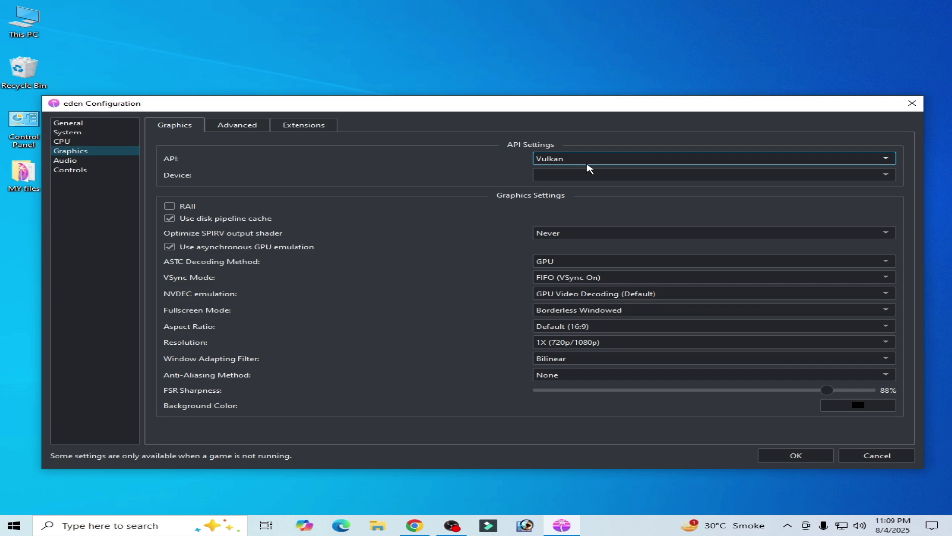
{"action": "left_click", "coordinate": [785, 455]}
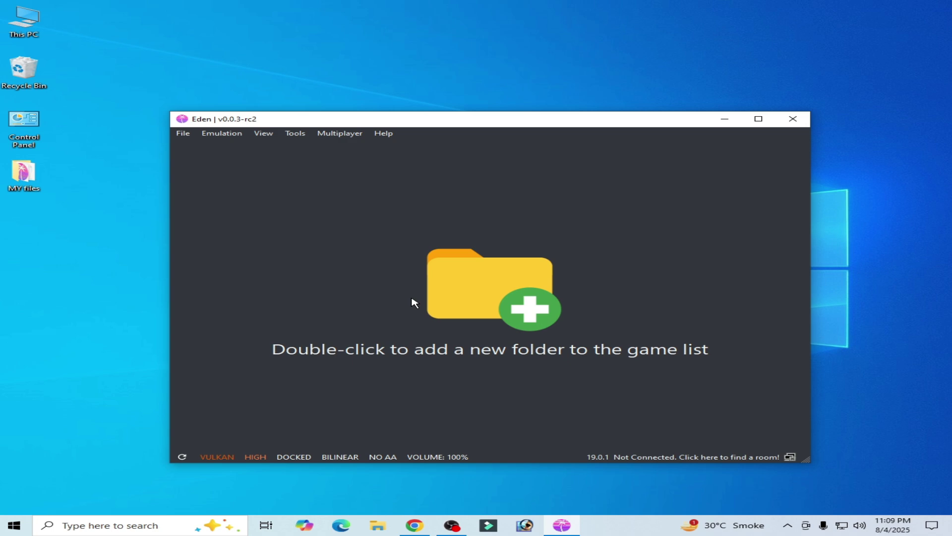
Open Windows display settings and go to the per-app Graphics settings page
{"action": "left_click_drag", "start_coordinate": [618, 118], "coordinate": [455, 147]}
{"action": "right_click", "coordinate": [757, 174]}
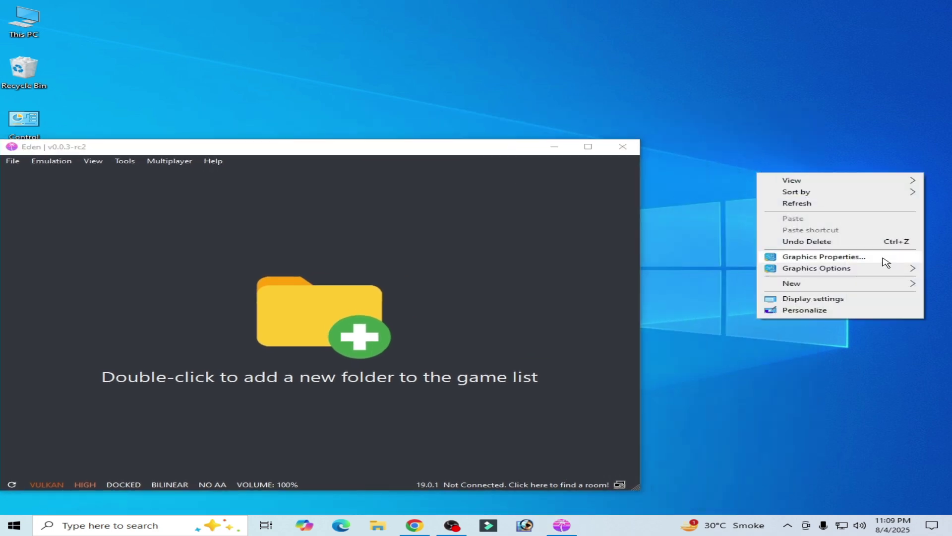
{"action": "left_click", "coordinate": [814, 299]}
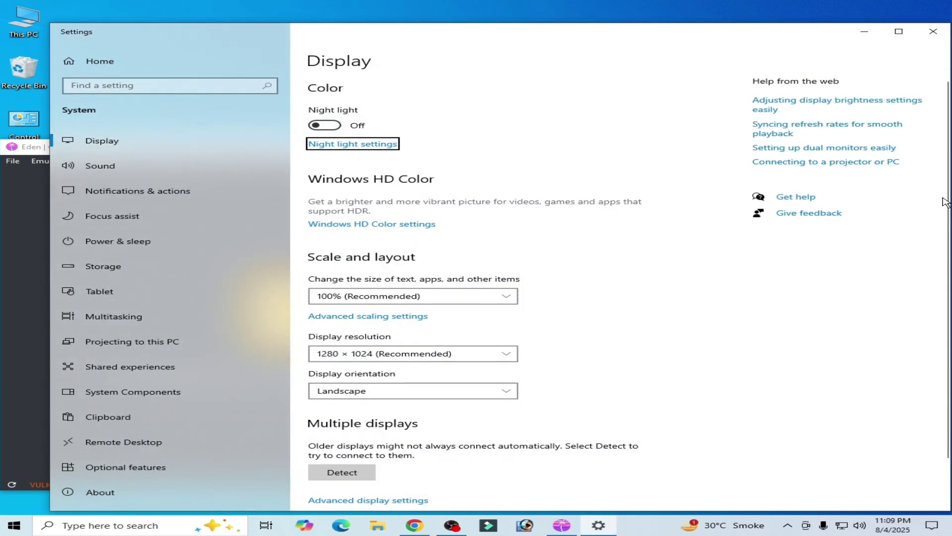
{"action": "scroll", "coordinate": [946, 282], "scroll_direction": "down", "scroll_amount": 2}
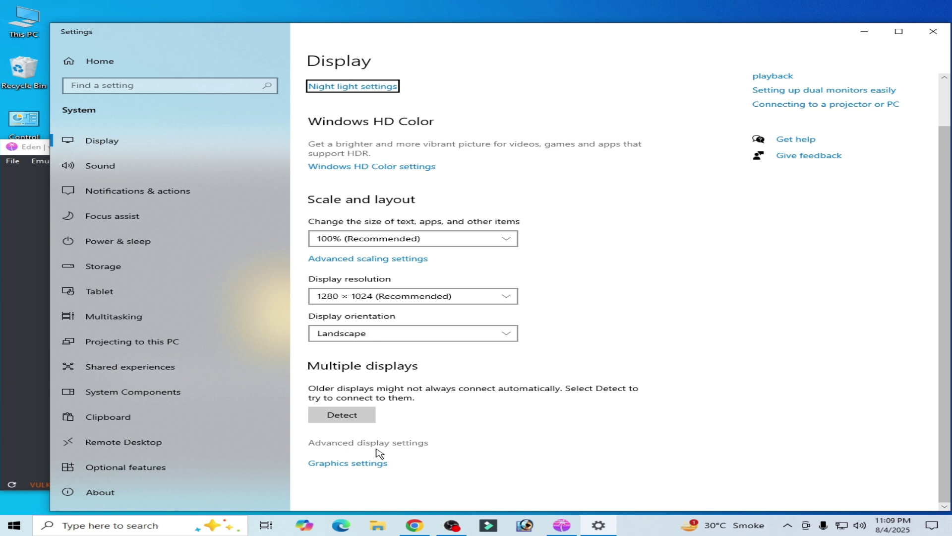
{"action": "left_click", "coordinate": [353, 464]}
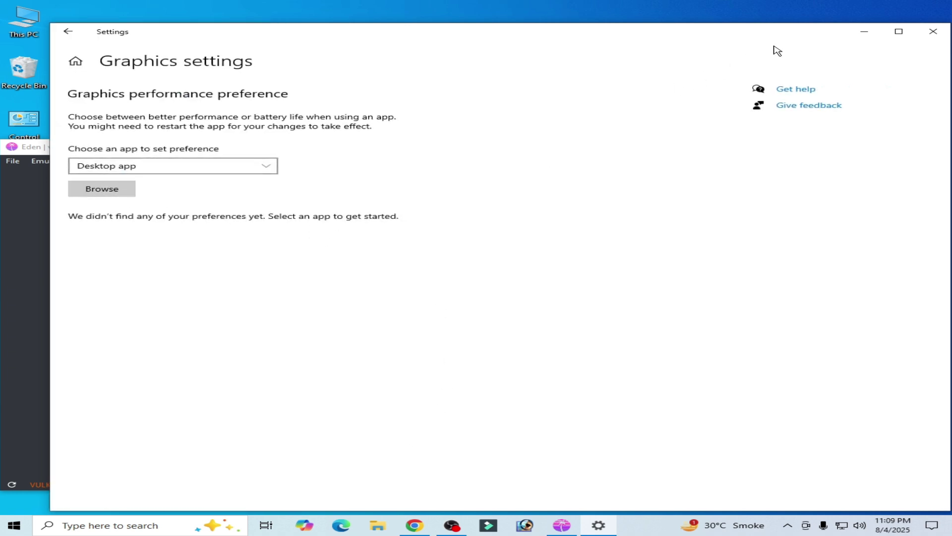
{"action": "mouse_move", "coordinate": [326, 29]}
{"action": "left_mouse_down"}
{"action": "mouse_move", "coordinate": [336, 249]}
{"action": "mouse_move", "coordinate": [527, 182]}
{"action": "left_mouse_up"}
Browse from the Desktop eden shortcut to the real eden.exe and add it
{"action": "left_click", "coordinate": [286, 341]}
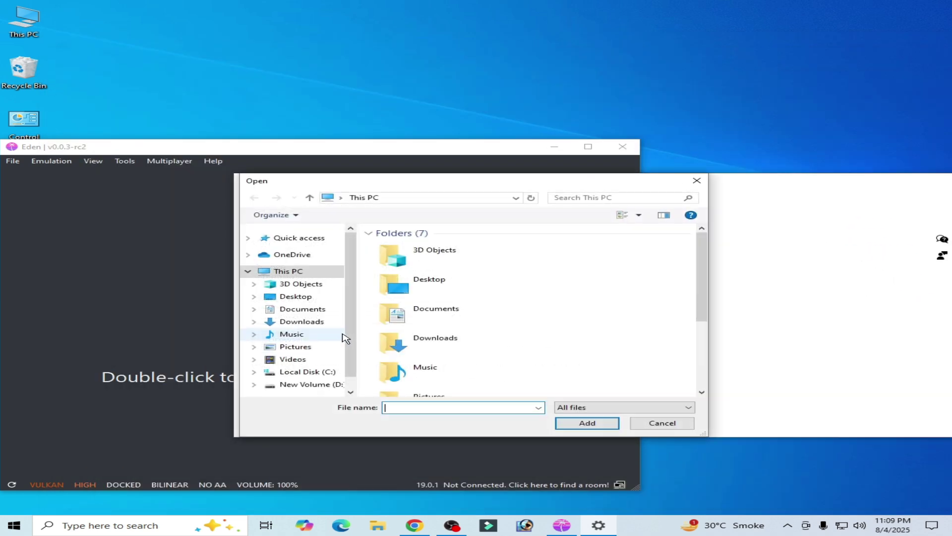
{"action": "left_click", "coordinate": [293, 298]}
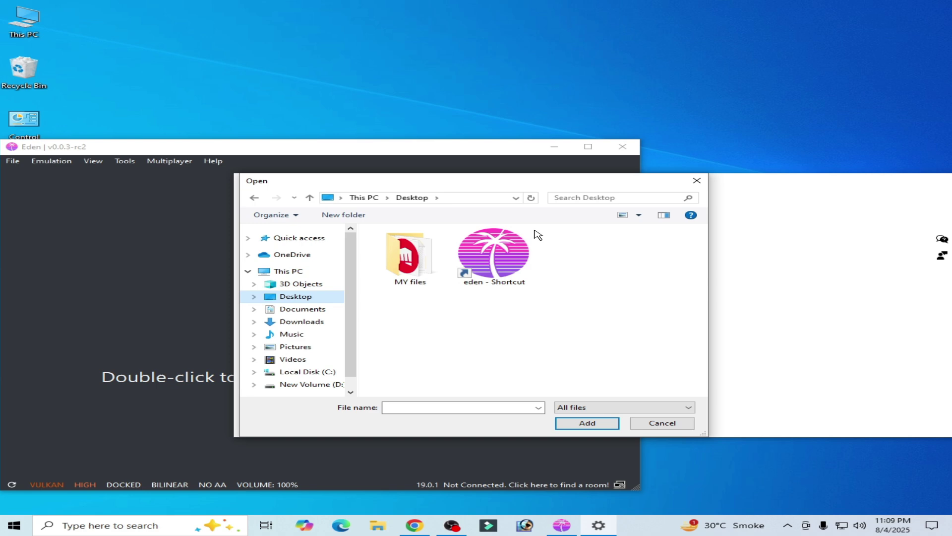
{"action": "left_click", "coordinate": [493, 252]}
{"action": "right_click", "coordinate": [496, 248]}
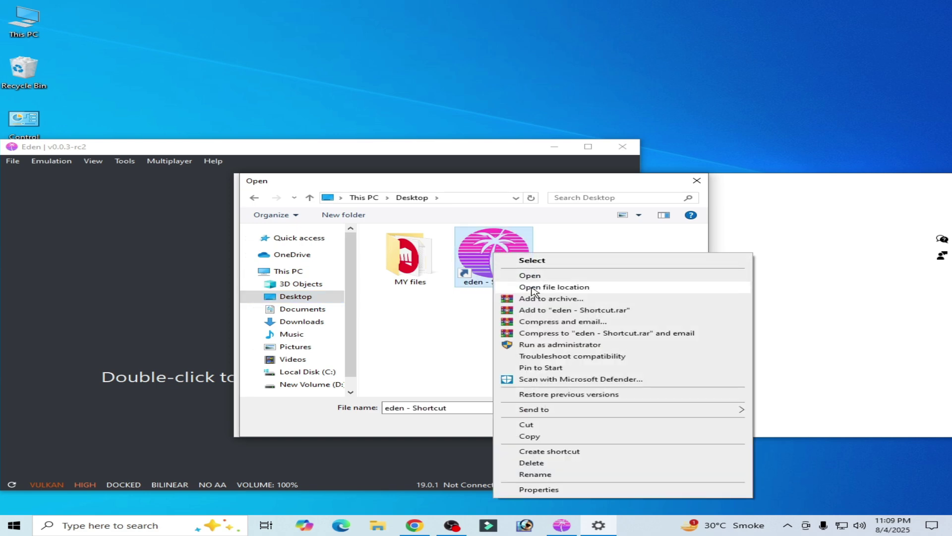
{"action": "left_click", "coordinate": [526, 293]}
{"action": "mouse_move", "coordinate": [442, 394]}
{"action": "left_mouse_down"}
{"action": "mouse_move", "coordinate": [523, 391]}
{"action": "mouse_move", "coordinate": [397, 361]}
{"action": "left_mouse_up"}
{"action": "left_click", "coordinate": [581, 423]}
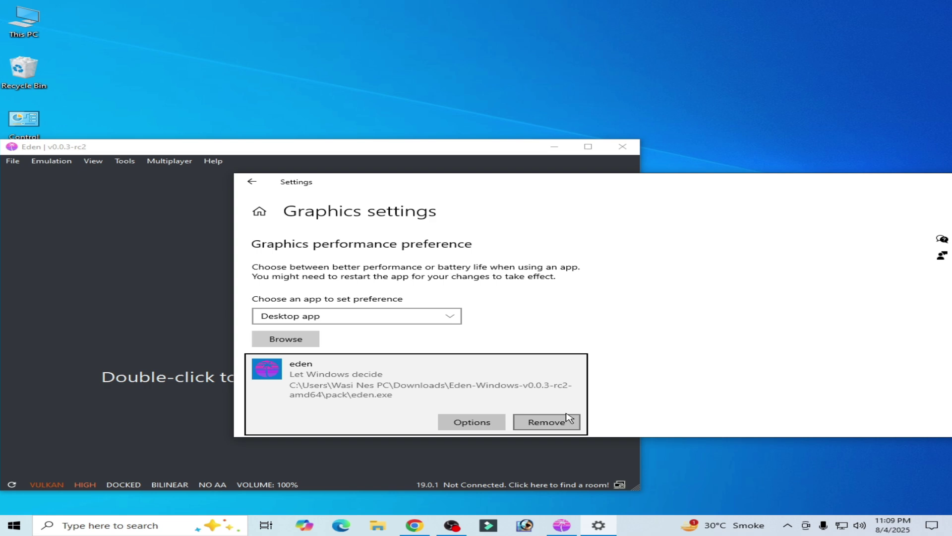
Give eden.exe the High performance graphics preference, save it, and close Settings
{"action": "left_click", "coordinate": [479, 420]}
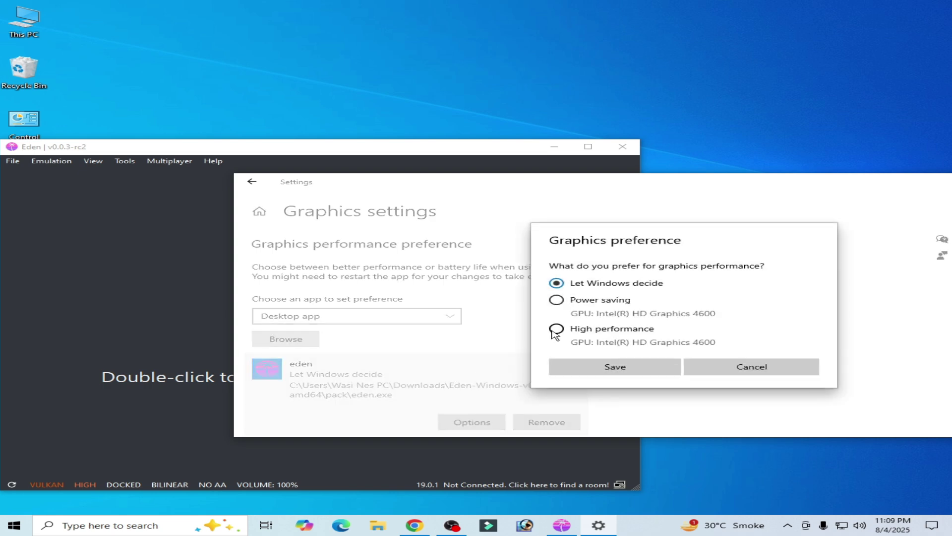
{"action": "left_click", "coordinate": [556, 328]}
{"action": "left_click", "coordinate": [609, 370]}
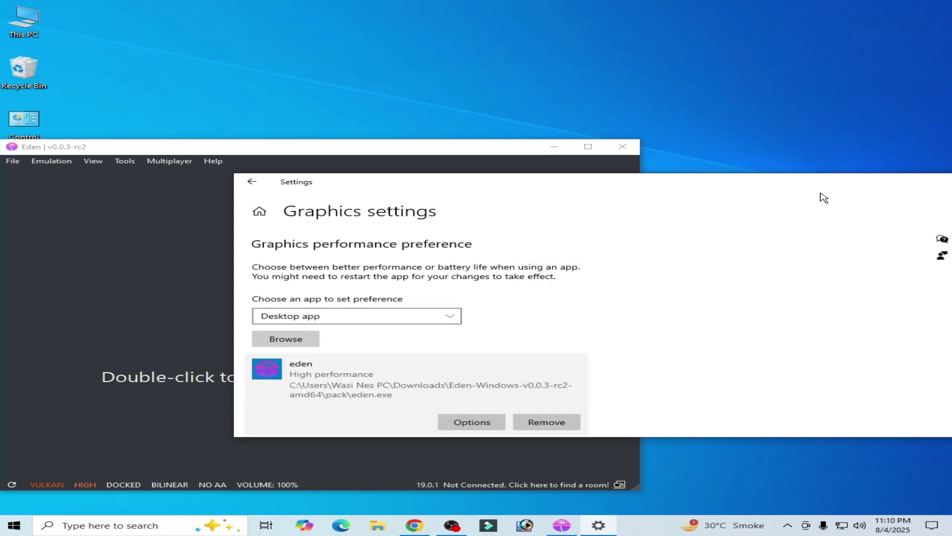
{"action": "left_click_drag", "start_coordinate": [821, 195], "coordinate": [645, 216]}
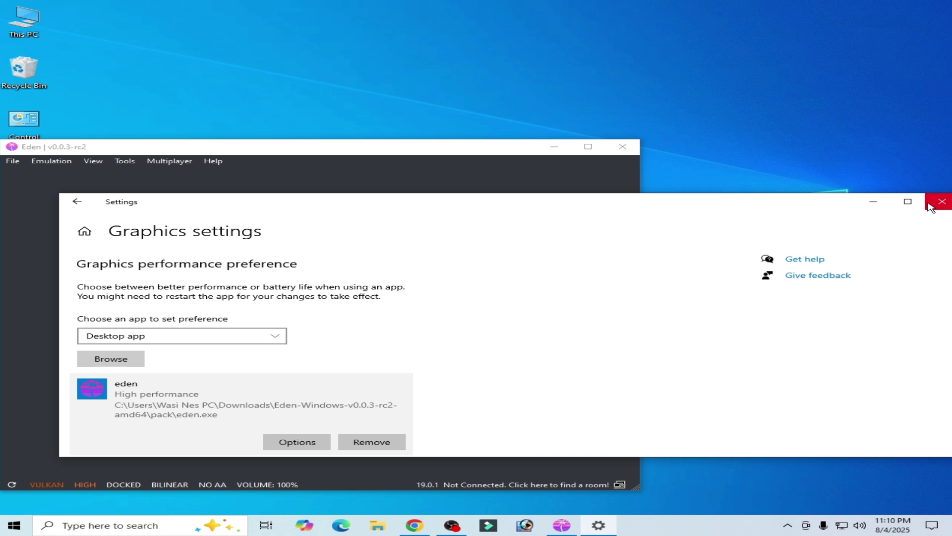
{"action": "left_click", "coordinate": [941, 201]}
Restart Eden and open the Advanced tab of its Graphics settings
{"action": "left_click", "coordinate": [623, 151]}
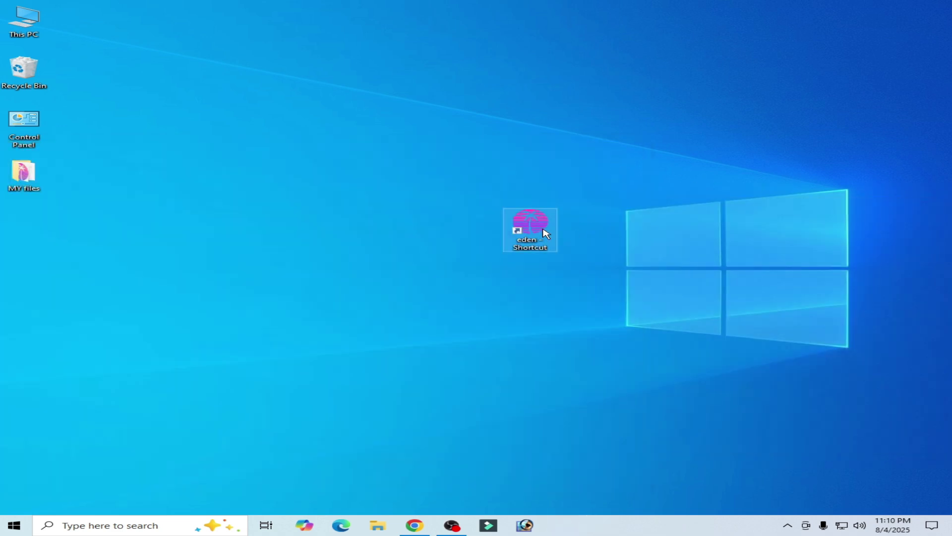
{"action": "right_click", "coordinate": [532, 226]}
{"action": "left_click", "coordinate": [560, 229]}
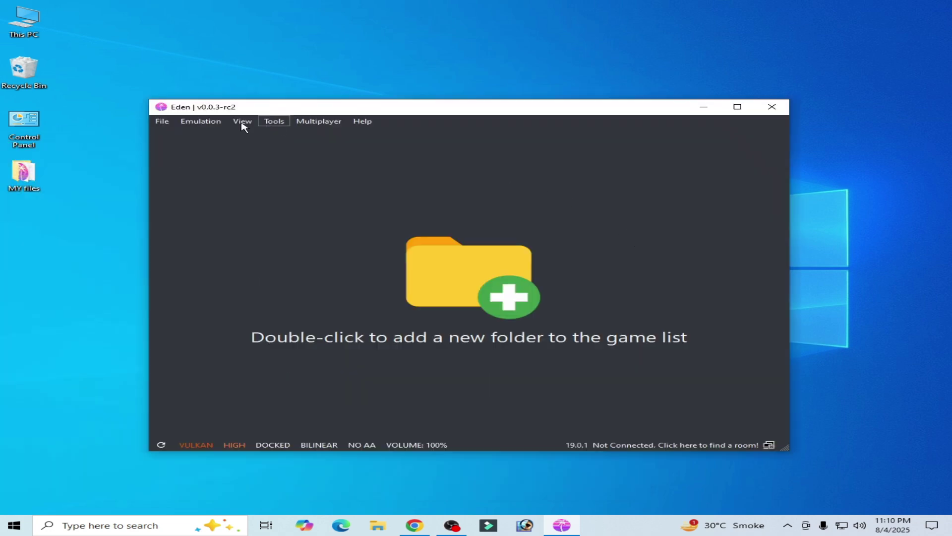
{"action": "left_click", "coordinate": [213, 122]}
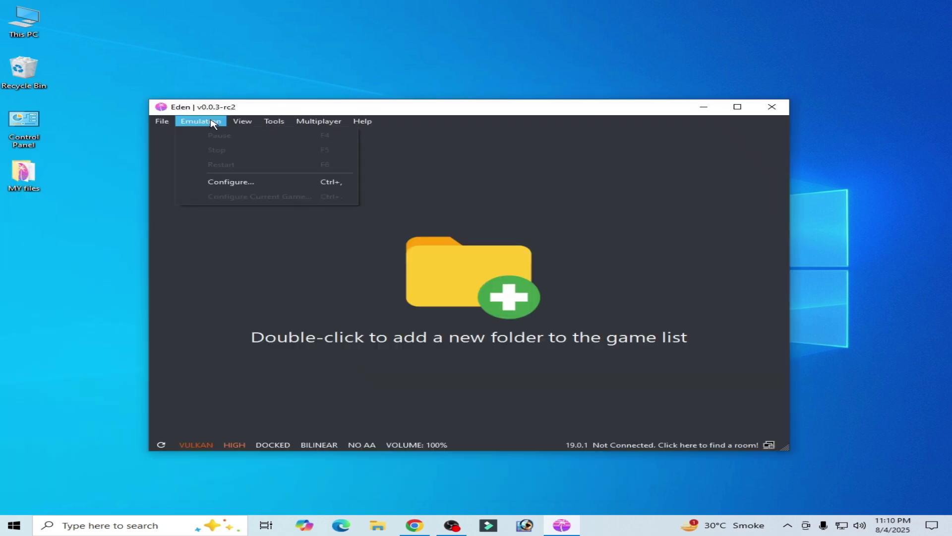
{"action": "left_click", "coordinate": [221, 182]}
{"action": "left_click", "coordinate": [55, 143]}
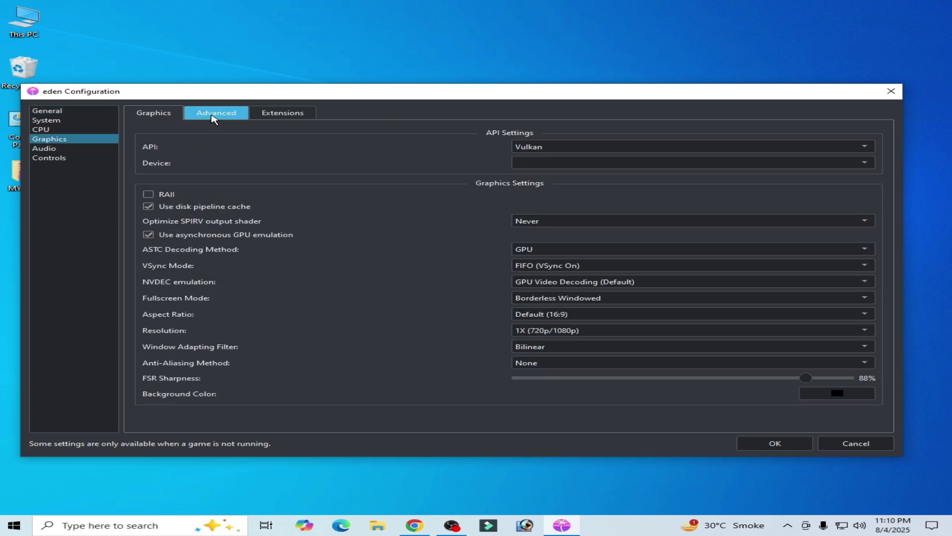
{"action": "left_click", "coordinate": [212, 115]}
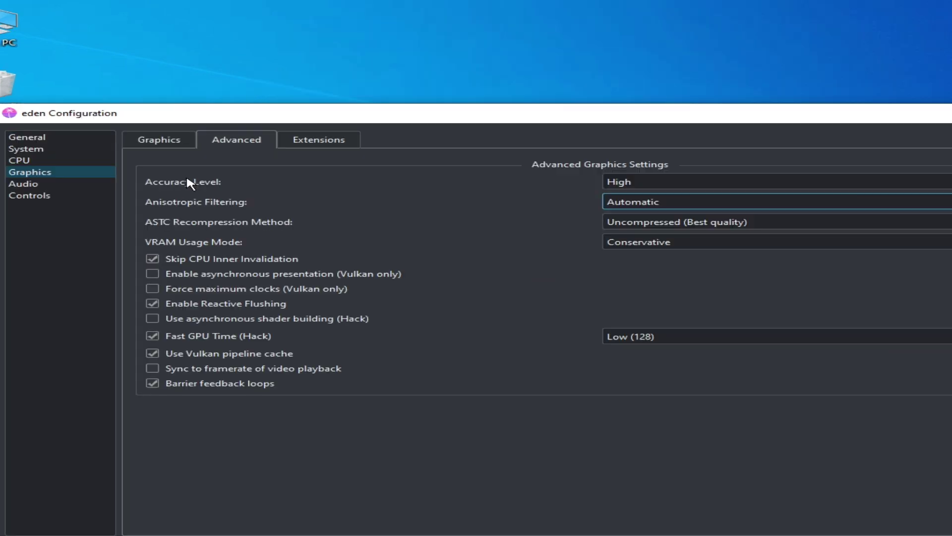
Try the High, Extreme and Normal accuracy levels, leave Extreme, and close configuration
{"action": "left_click", "coordinate": [645, 187]}
{"action": "left_click", "coordinate": [644, 181]}
{"action": "left_click", "coordinate": [644, 181]}
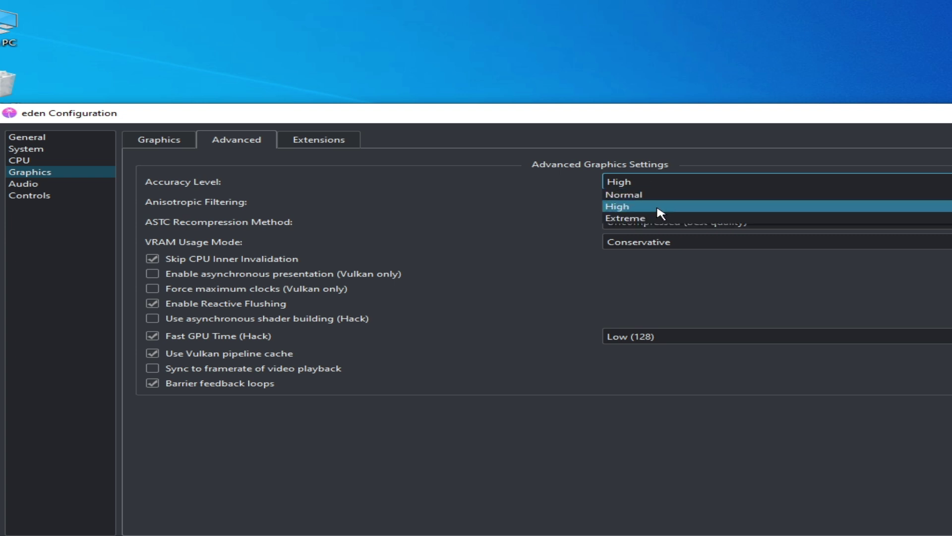
{"action": "left_click", "coordinate": [623, 219]}
{"action": "left_click", "coordinate": [647, 184]}
{"action": "left_click", "coordinate": [637, 195]}
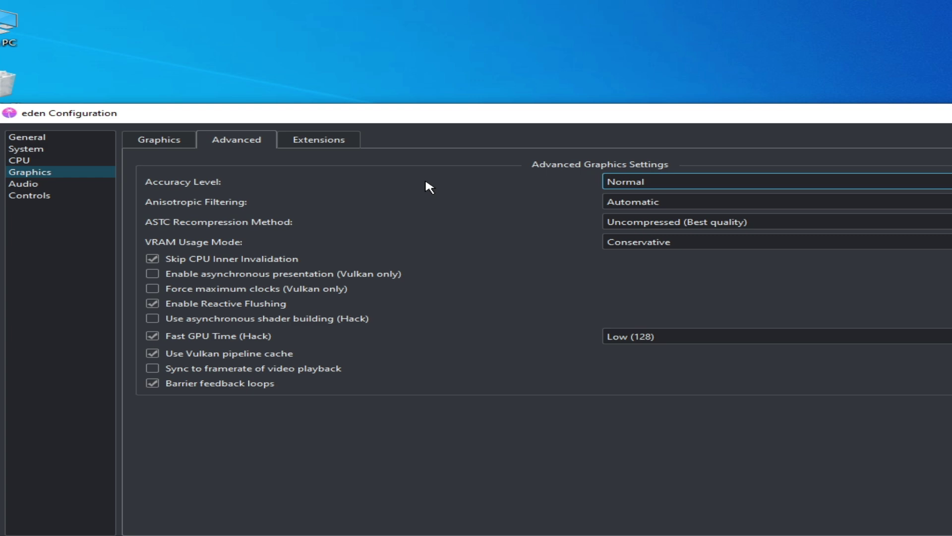
{"action": "left_click", "coordinate": [621, 185]}
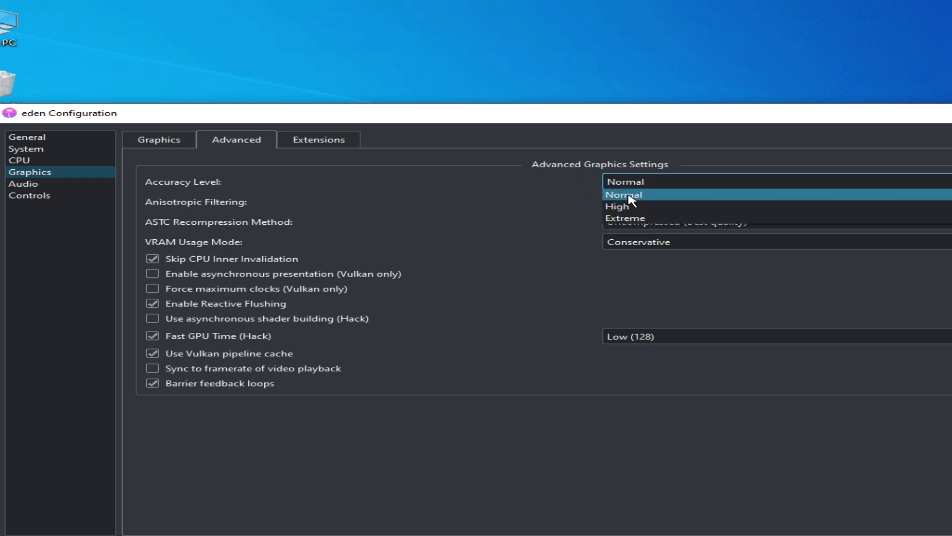
{"action": "left_click", "coordinate": [616, 218]}
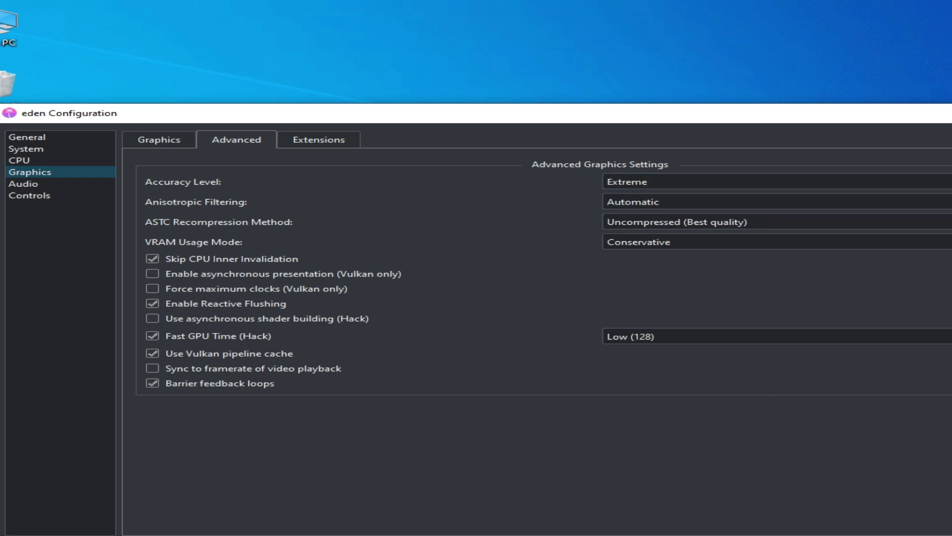
{"action": "key", "text": "Return"}
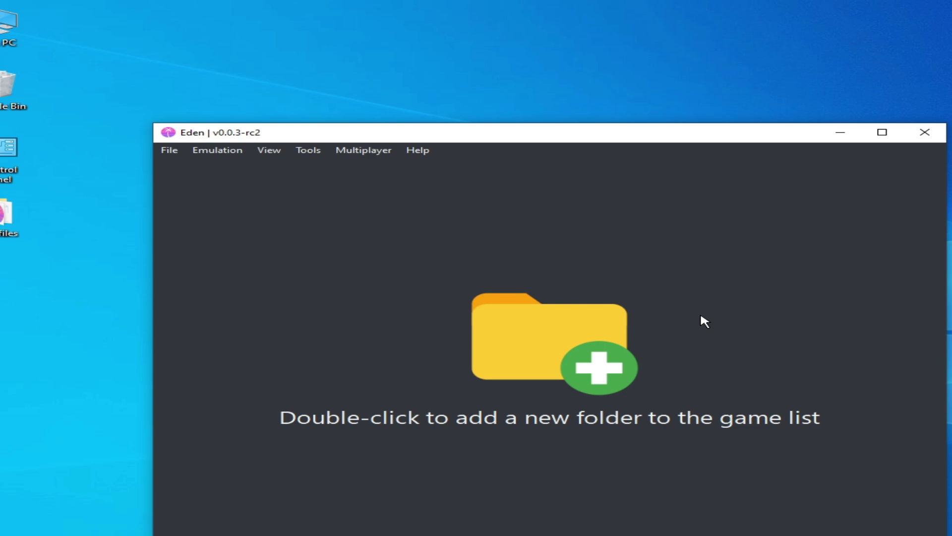
Reopen Graphics > Advanced, set Accuracy Level to High, and close the configuration
{"action": "left_click", "coordinate": [229, 151]}
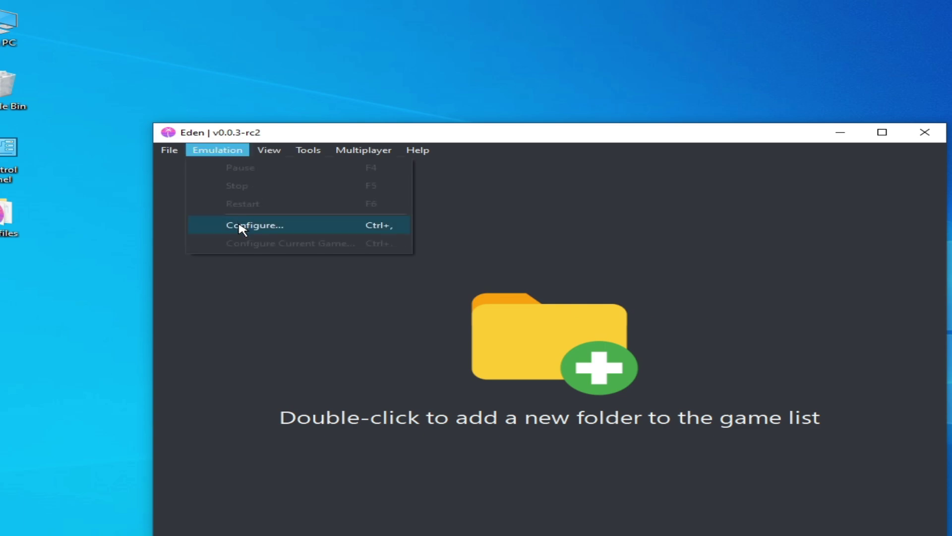
{"action": "left_click", "coordinate": [240, 221]}
{"action": "left_click", "coordinate": [19, 173]}
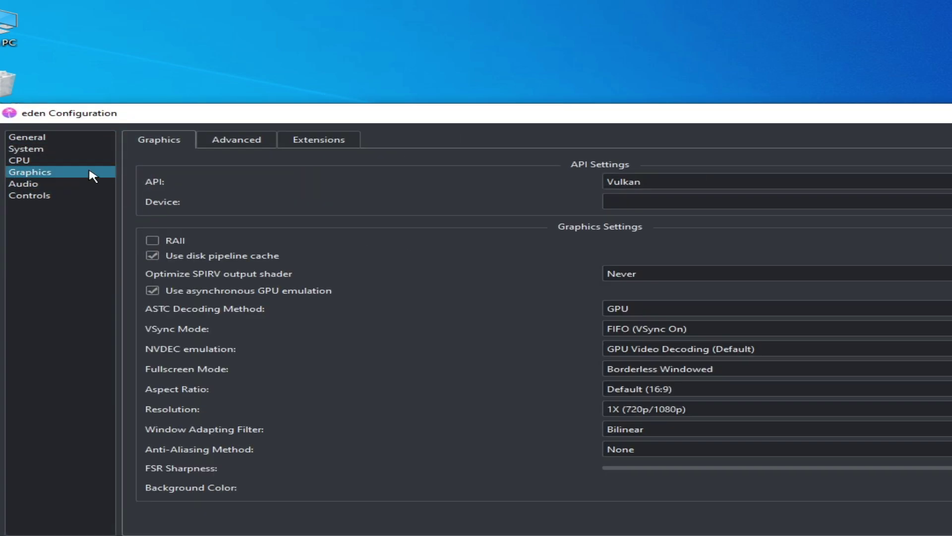
{"action": "left_click", "coordinate": [220, 143]}
{"action": "left_click", "coordinate": [640, 181]}
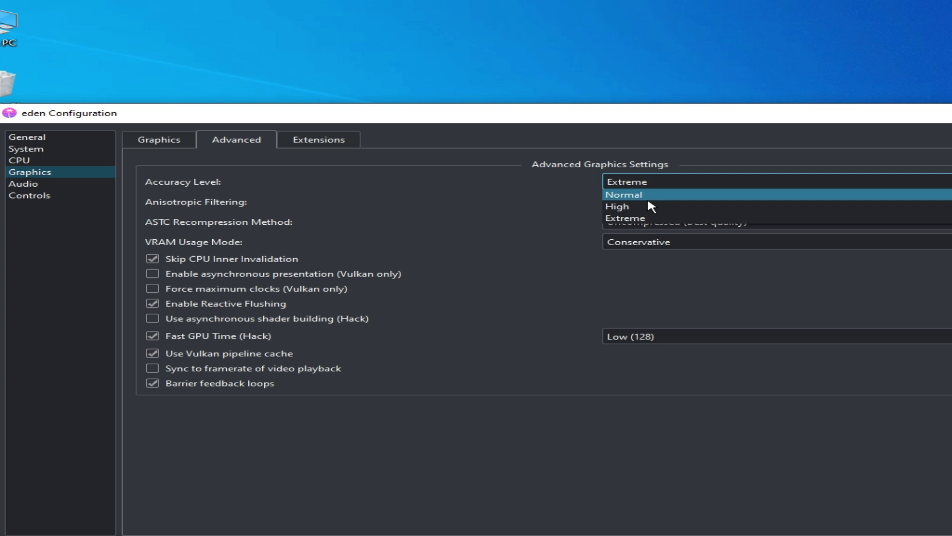
{"action": "left_click", "coordinate": [639, 207]}
{"action": "key", "text": "Return"}
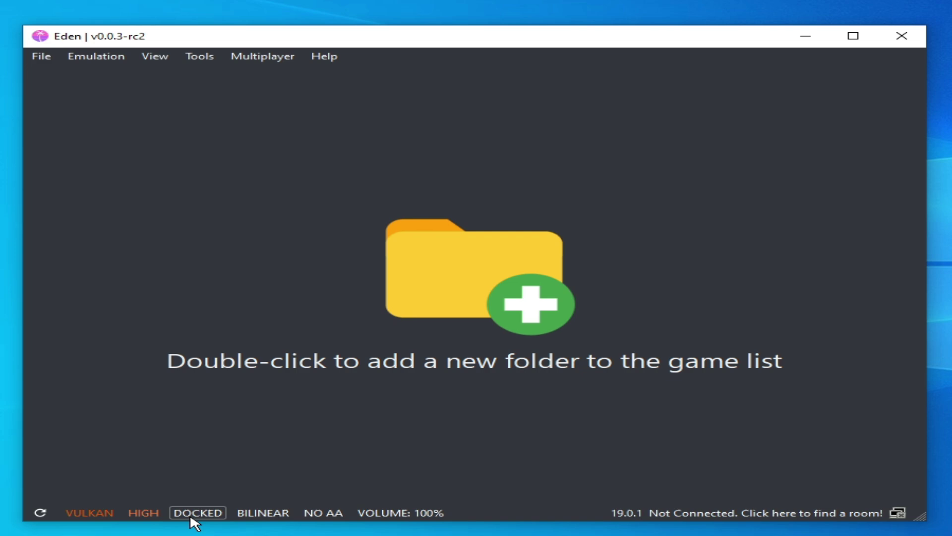
Toggle the status-bar console mode between Handheld and Docked, leaving it in Handheld
{"action": "left_click", "coordinate": [191, 515]}
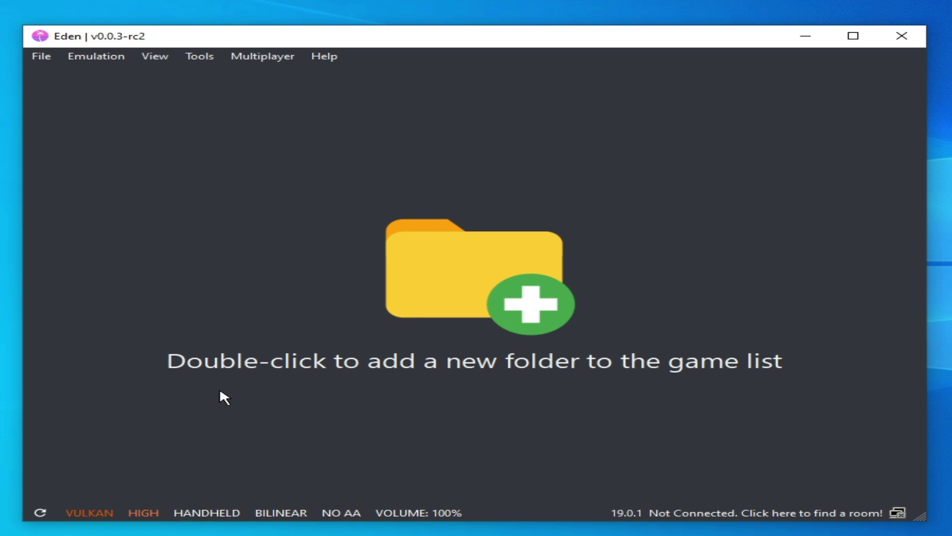
{"action": "left_click", "coordinate": [41, 58]}
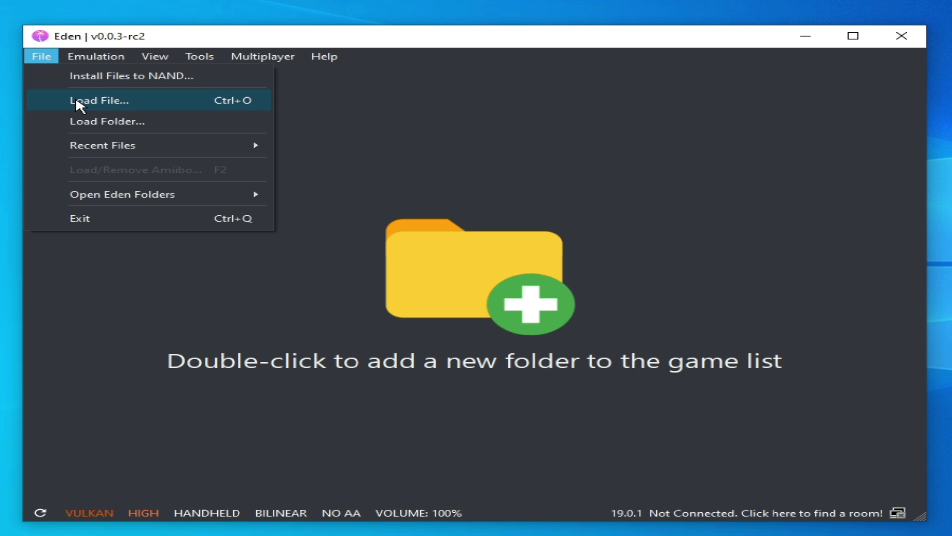
{"action": "left_click", "coordinate": [431, 141]}
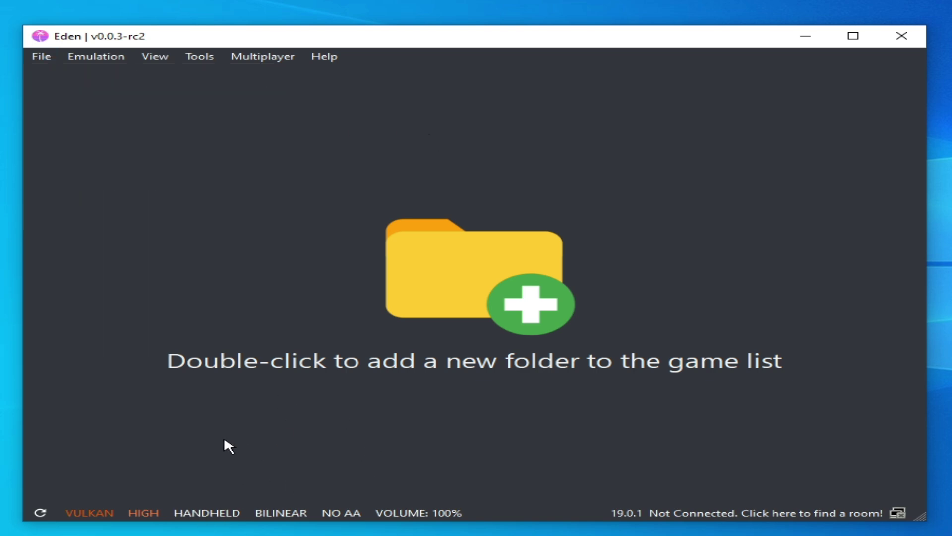
{"action": "left_click", "coordinate": [203, 514]}
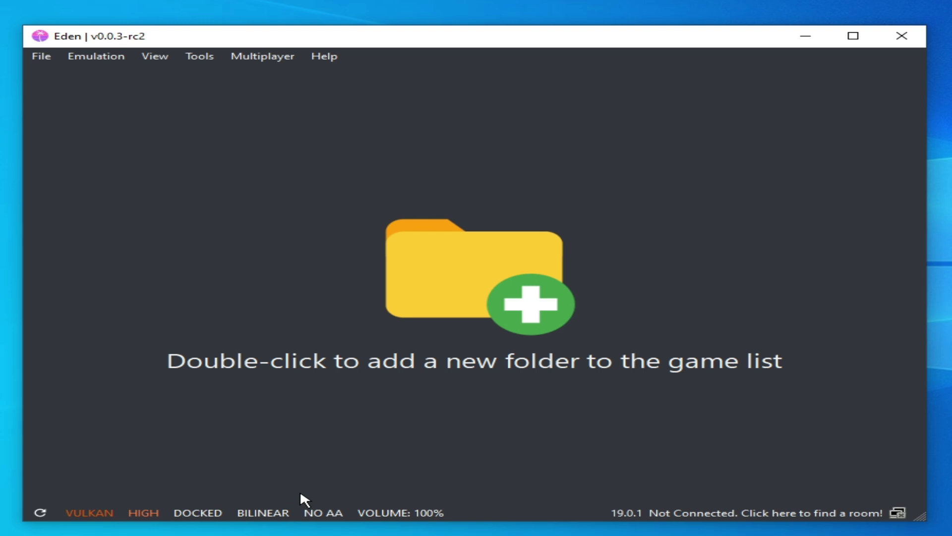
{"action": "left_click", "coordinate": [41, 57]}
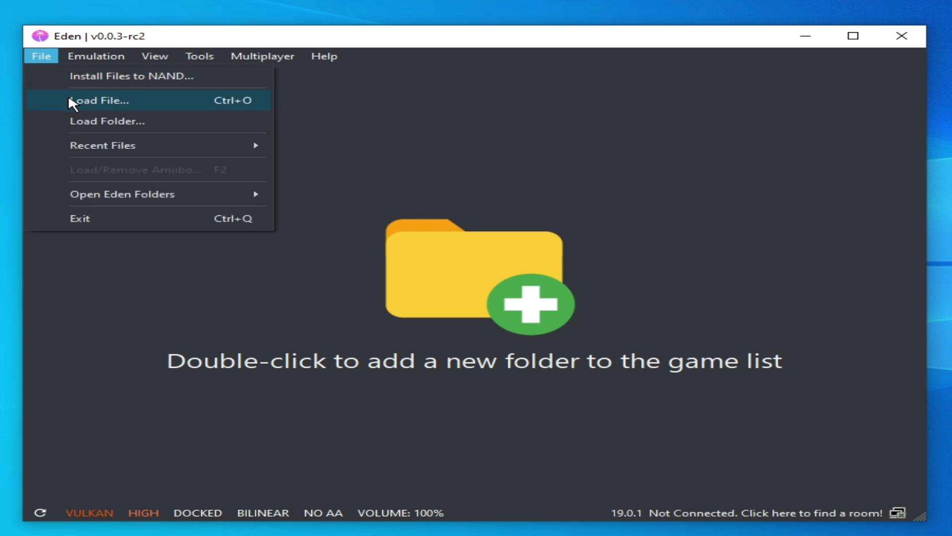
{"action": "left_click", "coordinate": [192, 293]}
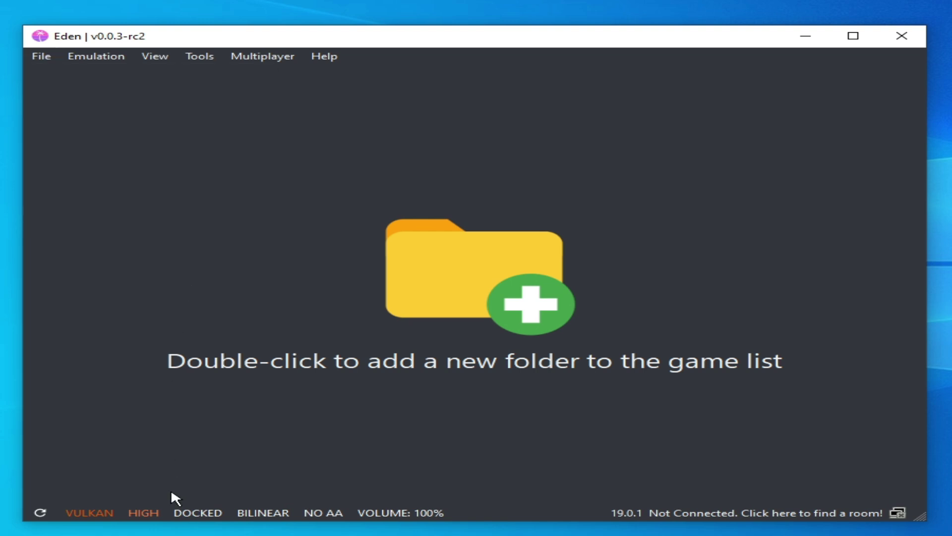
{"action": "left_click", "coordinate": [196, 514]}
{"action": "left_click", "coordinate": [212, 514]}
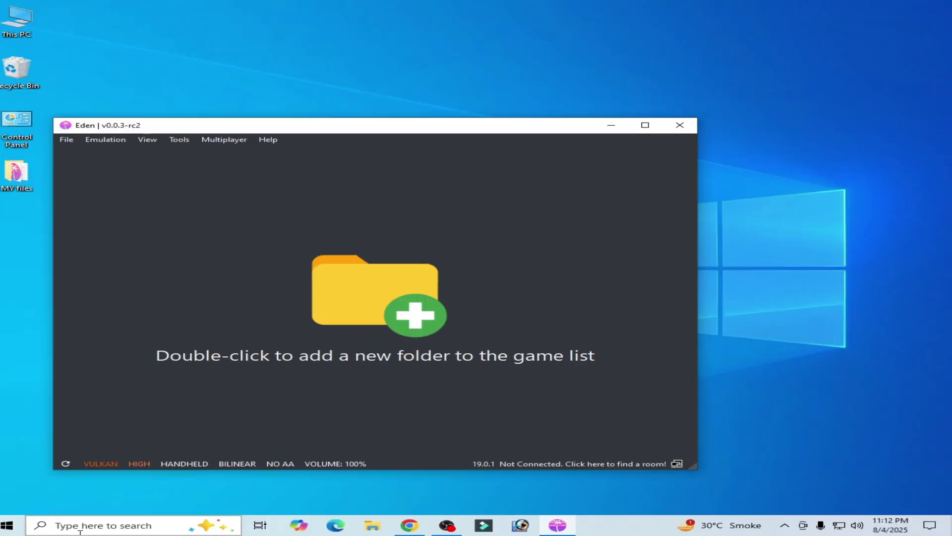
Search 'device', open Device Manager, and select Intel(R) HD Graphics 4600 under Display adapters
{"action": "left_click", "coordinate": [108, 527]}
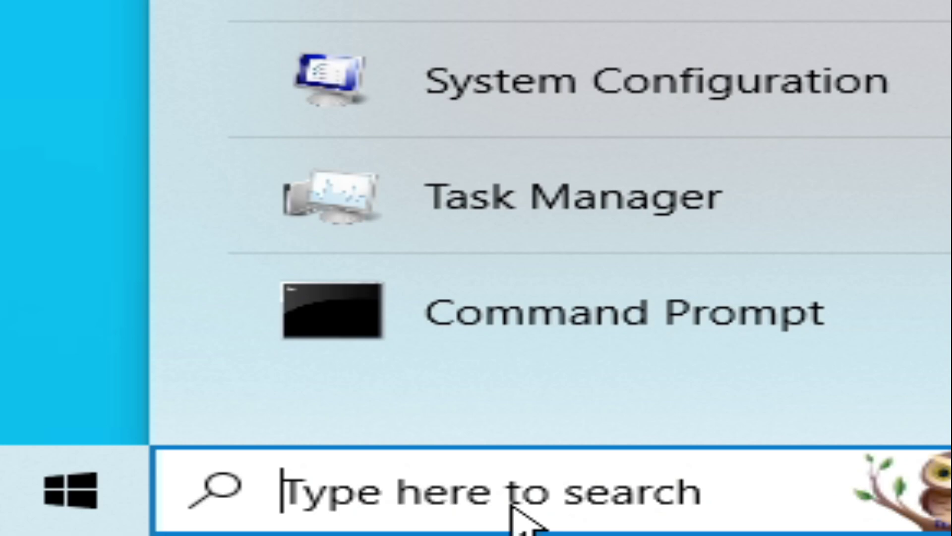
{"action": "type", "text": "device"}
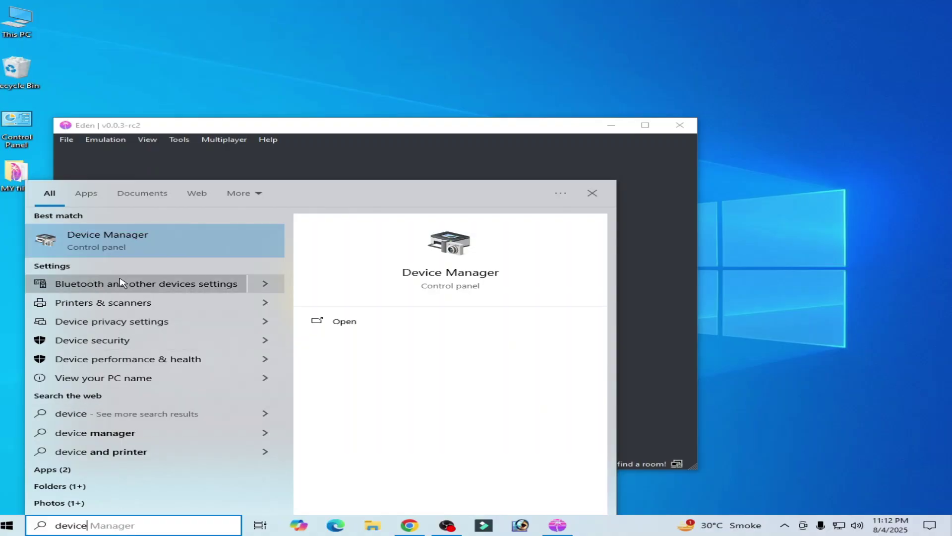
{"action": "left_click", "coordinate": [130, 249]}
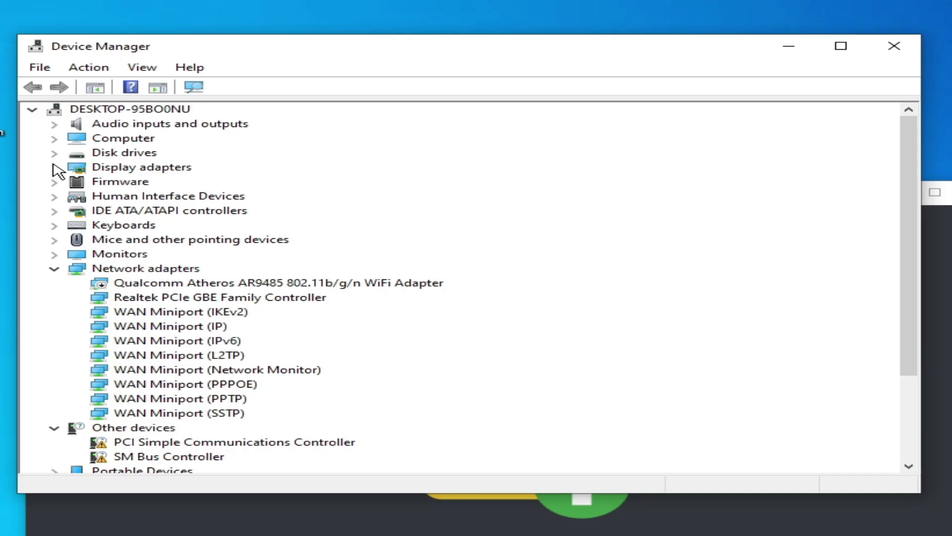
{"action": "left_click", "coordinate": [72, 108]}
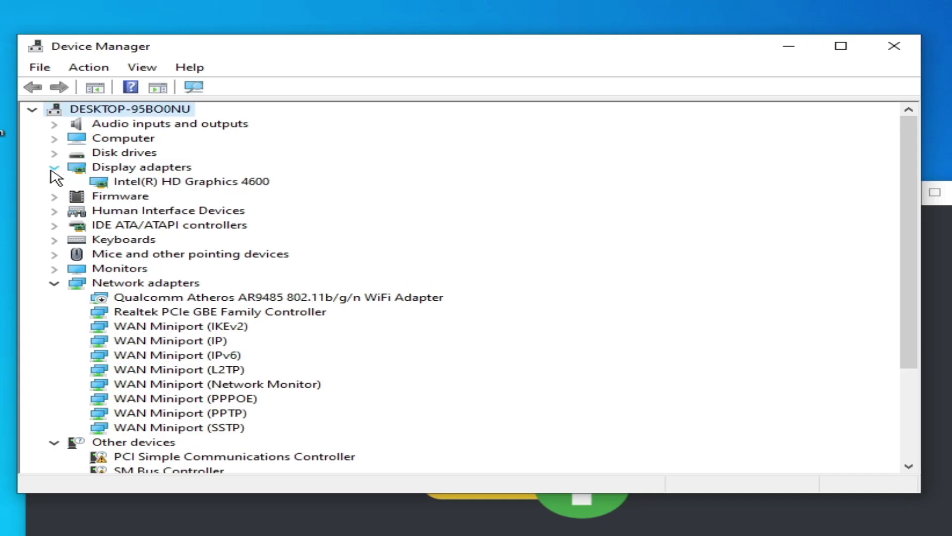
{"action": "left_click", "coordinate": [154, 119]}
Check the adapter's driver version 20.19.15.5058 in its Properties, then close them
{"action": "right_click", "coordinate": [182, 182]}
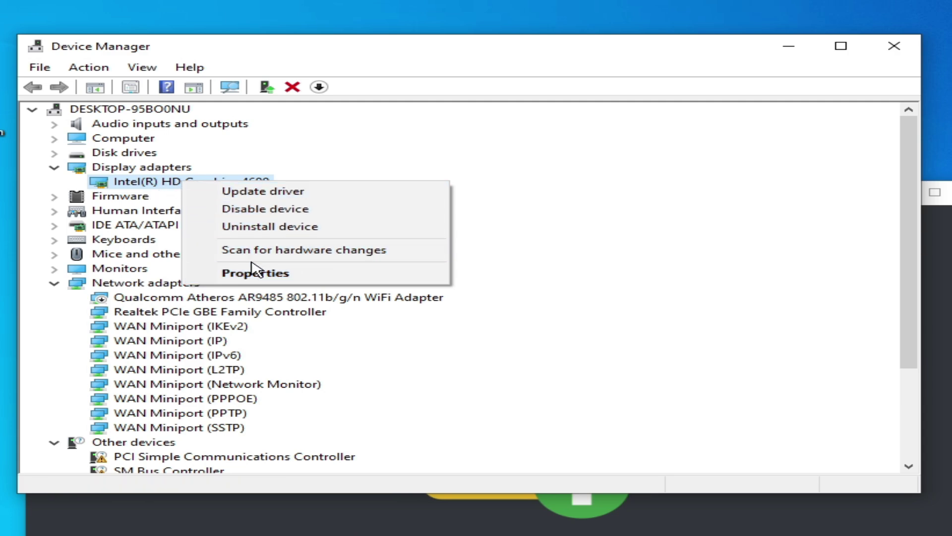
{"action": "left_click", "coordinate": [272, 275]}
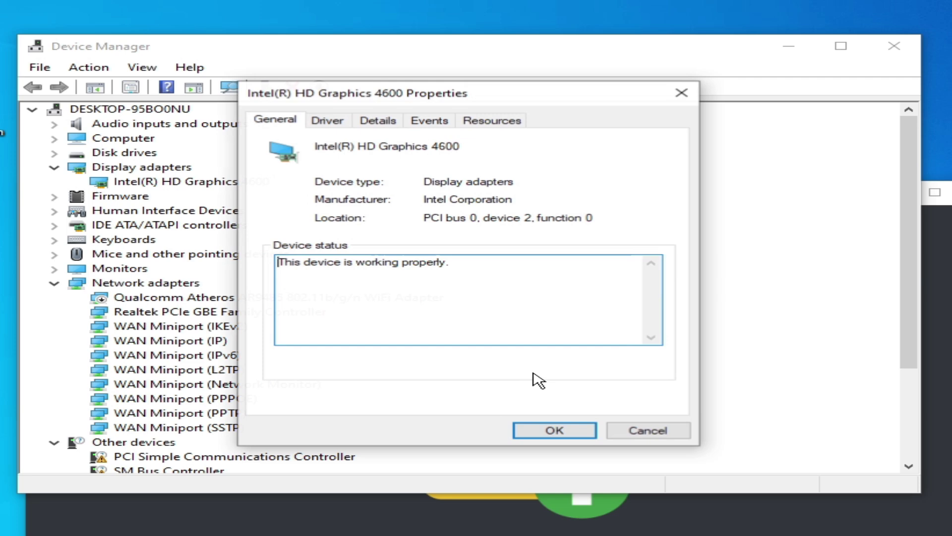
{"action": "left_click", "coordinate": [349, 123]}
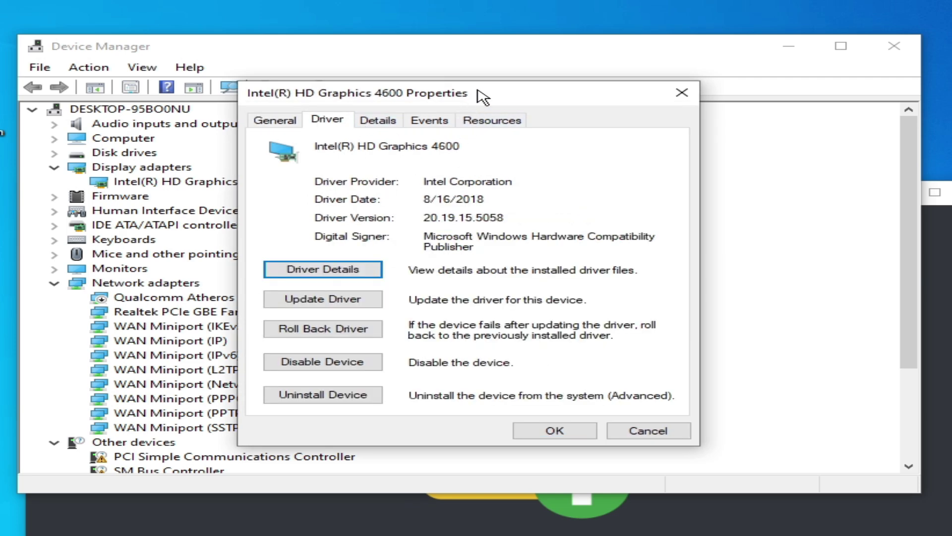
{"action": "left_click_drag", "start_coordinate": [485, 95], "coordinate": [560, 232]}
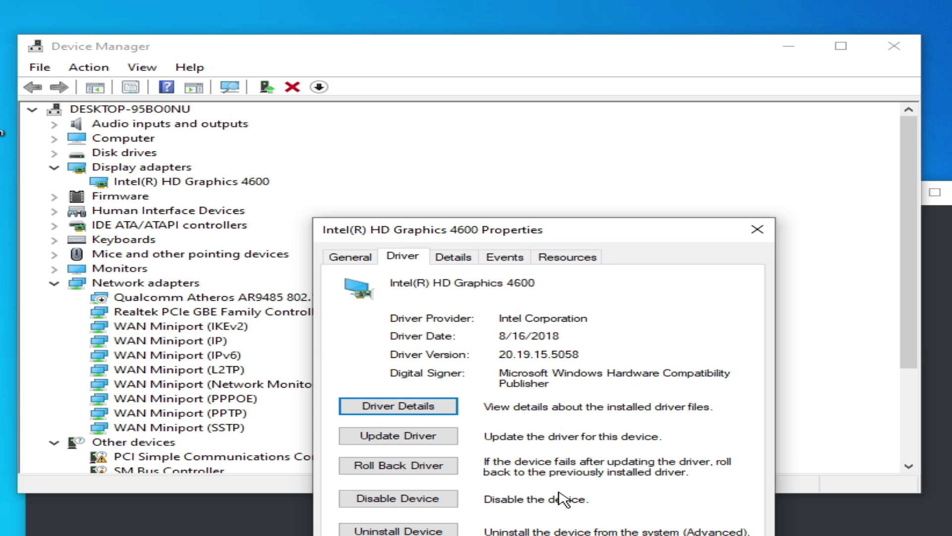
{"action": "key", "text": "Escape"}
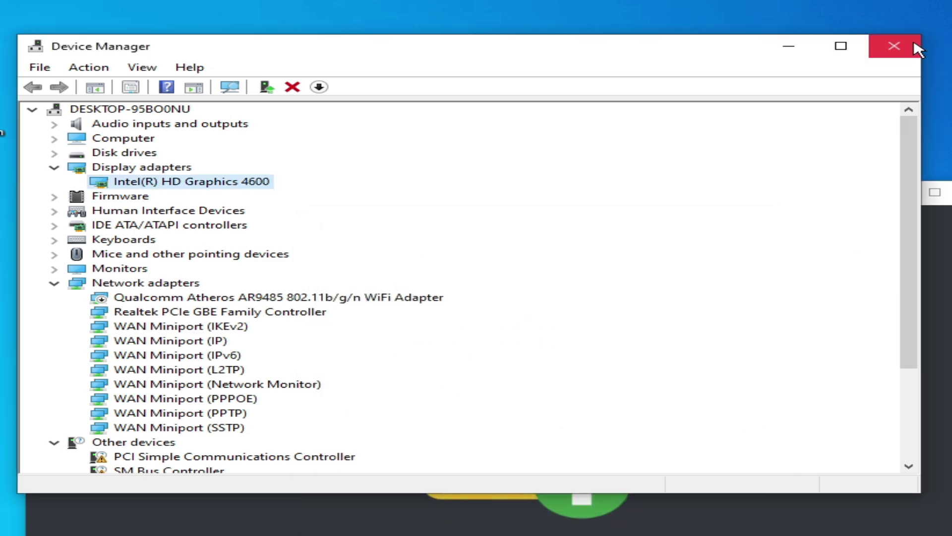